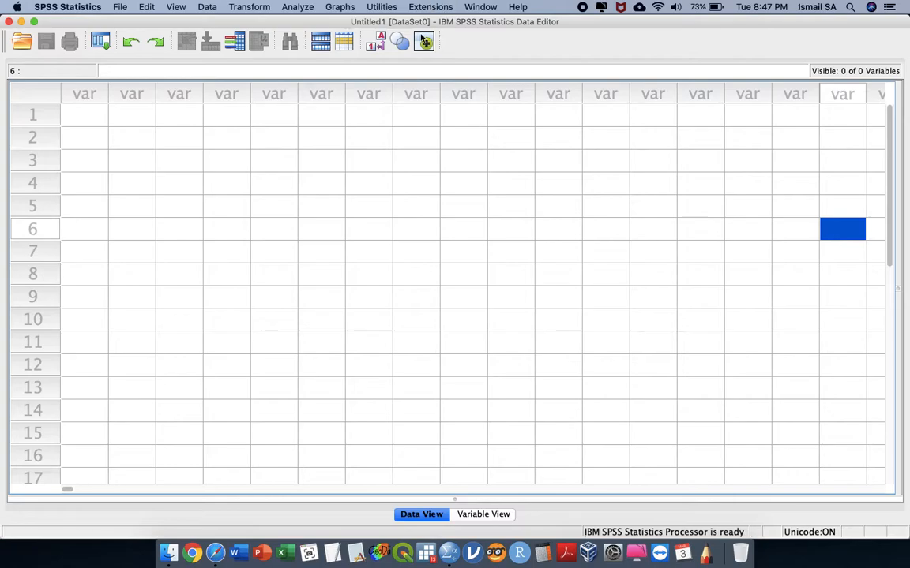
Step: Open the data file Dataset 1.sav and close the output viewer window that comes with it
left_click(23, 46)
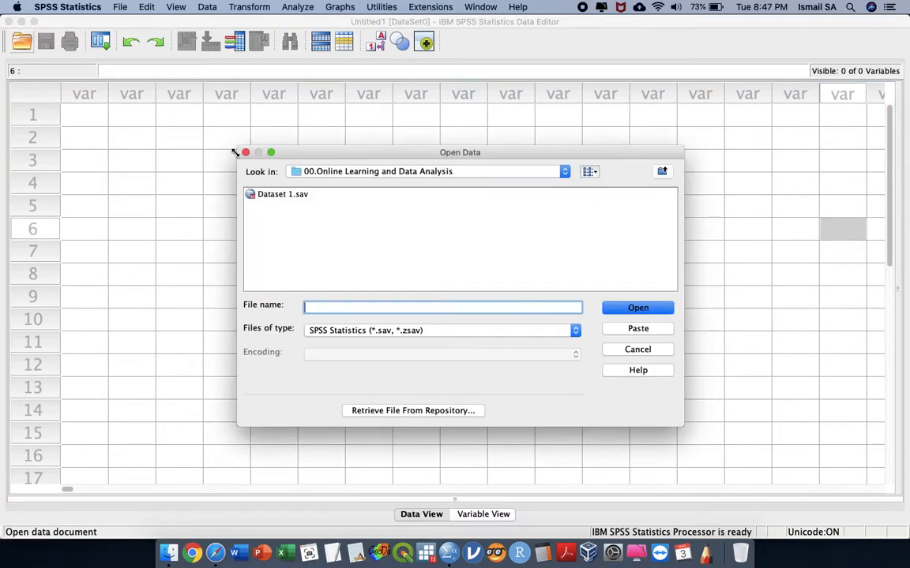
double_click(280, 177)
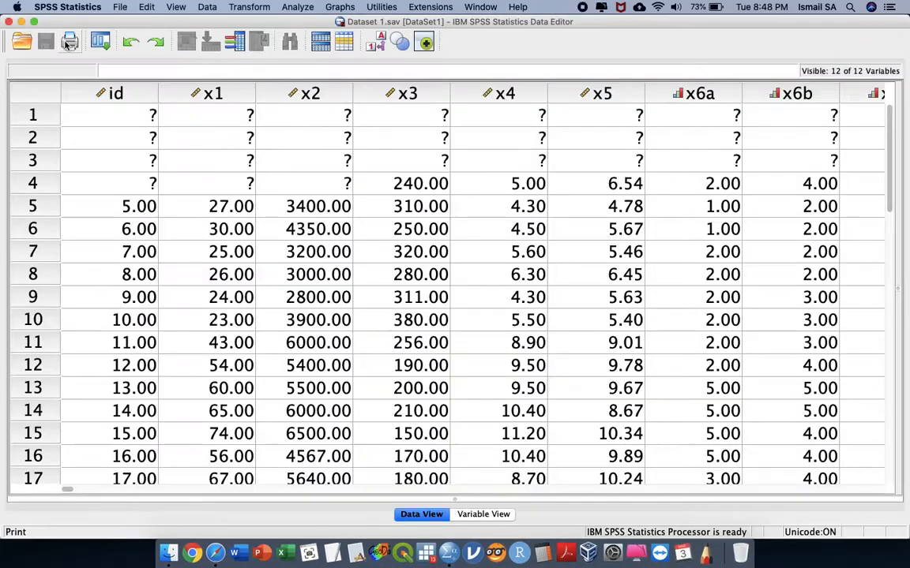
key("ctrl+Up")
left_click(513, 158)
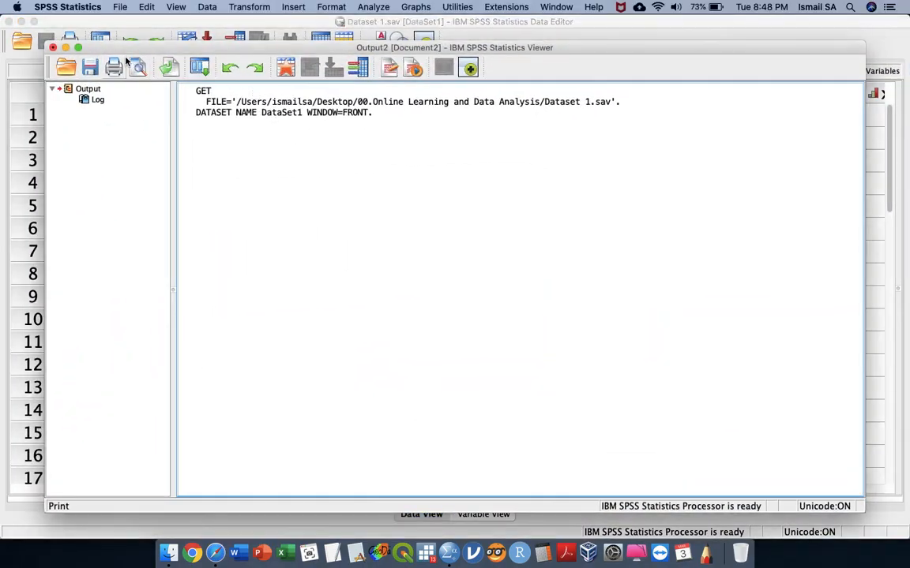
left_click(52, 48)
left_click(551, 307)
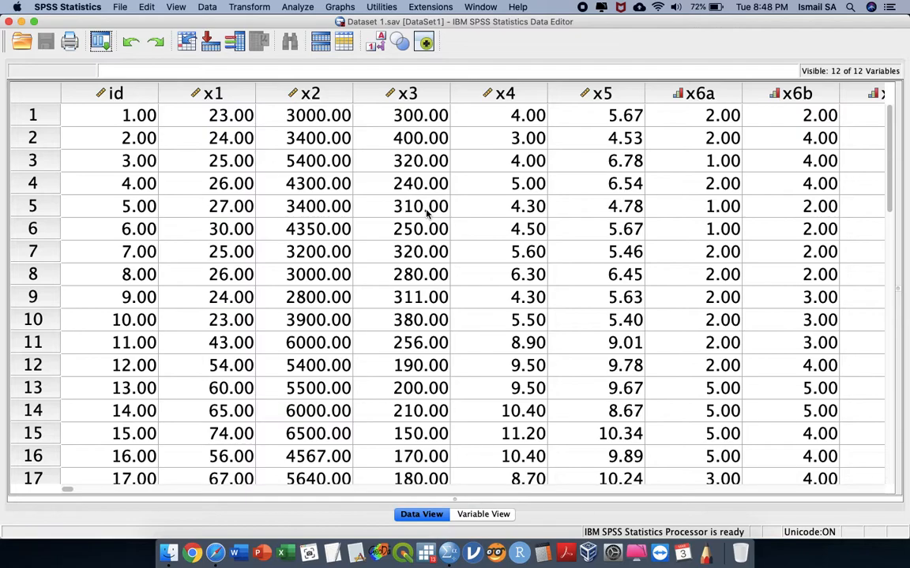
Step: Look through all columns of the dataset, from id to y1
scroll(595, 213, "right", 5)
scroll(594, 213, "left", 5)
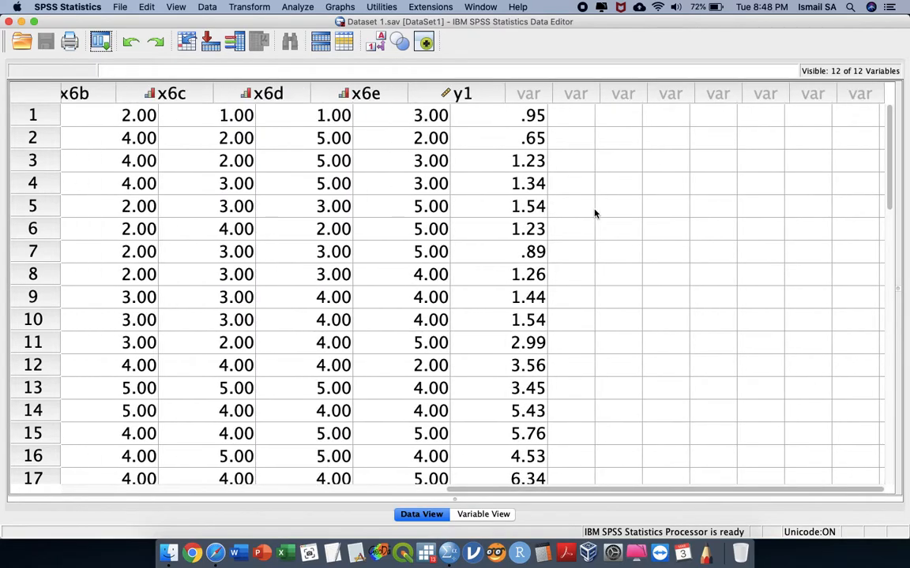
scroll(594, 213, "down", 1)
scroll(595, 213, "up", 1)
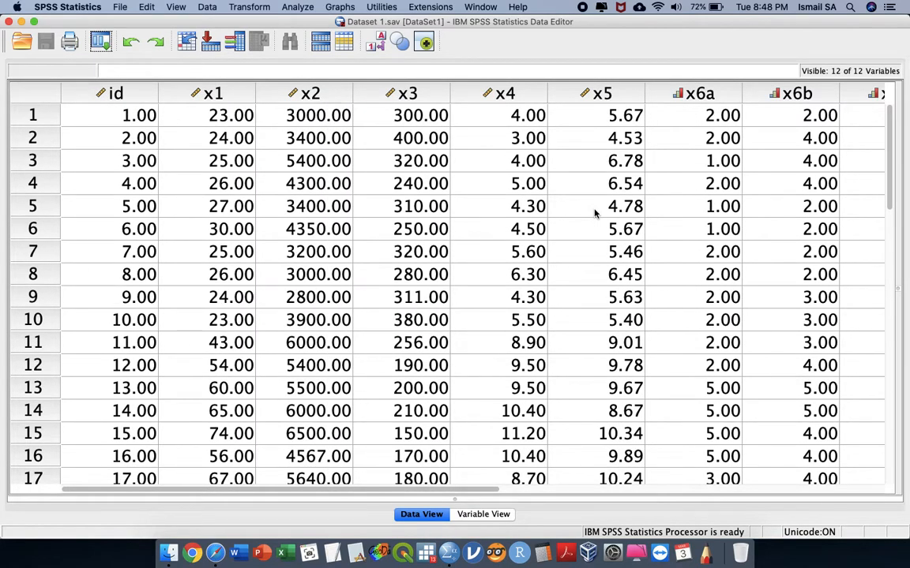
Step: Minimize the dataset window, switch to the jamovi.org home page in Safari and read its introduction to the software
left_click(22, 23)
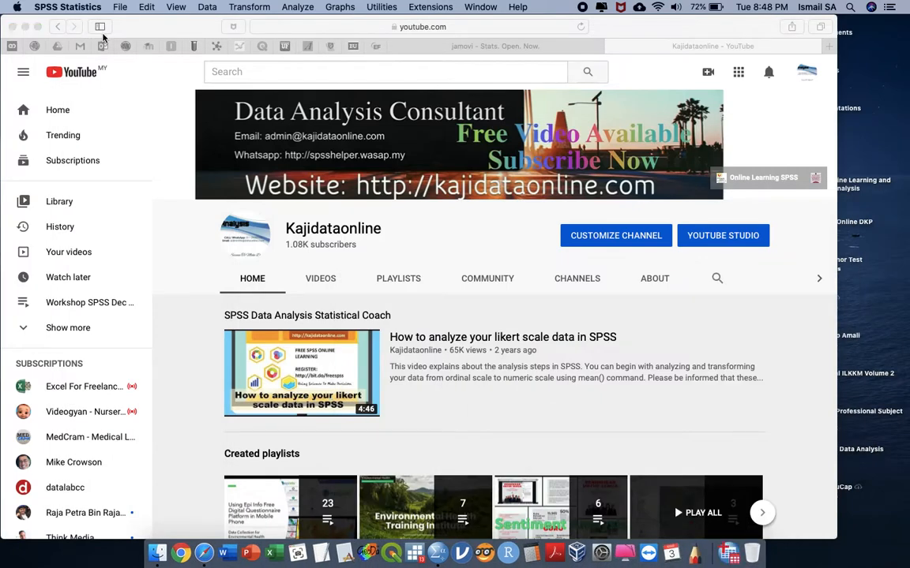
left_click(520, 49)
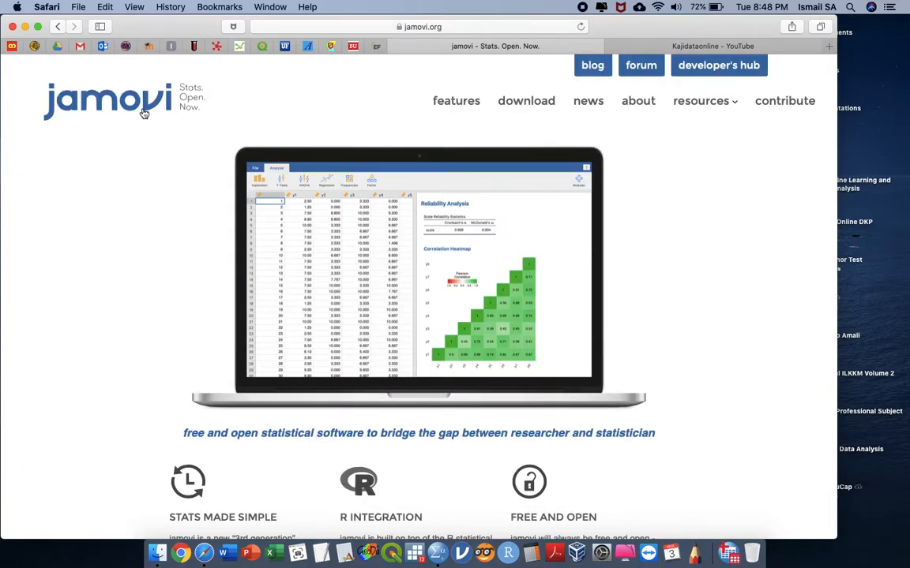
left_click(114, 113)
scroll(462, 184, "down", 5)
scroll(467, 183, "up", 5)
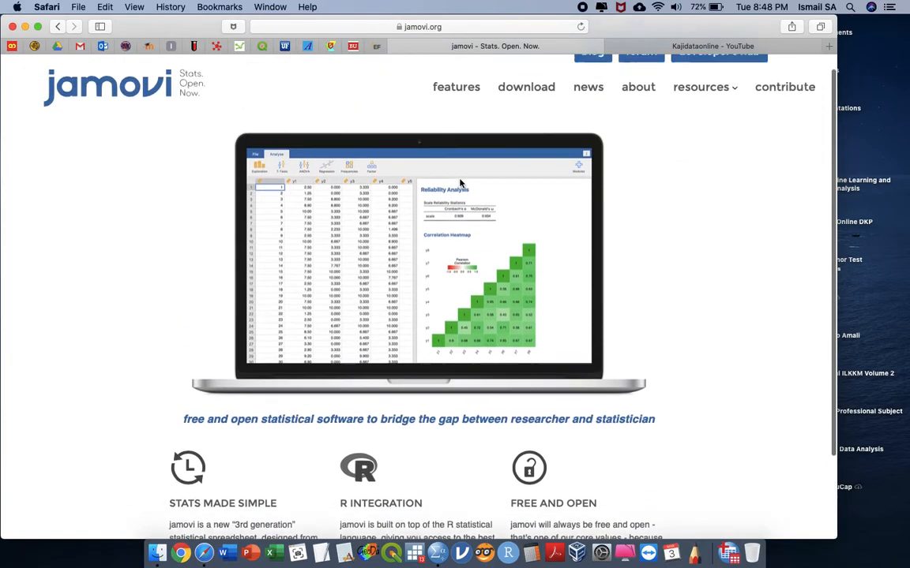
scroll(341, 323, "down", 3)
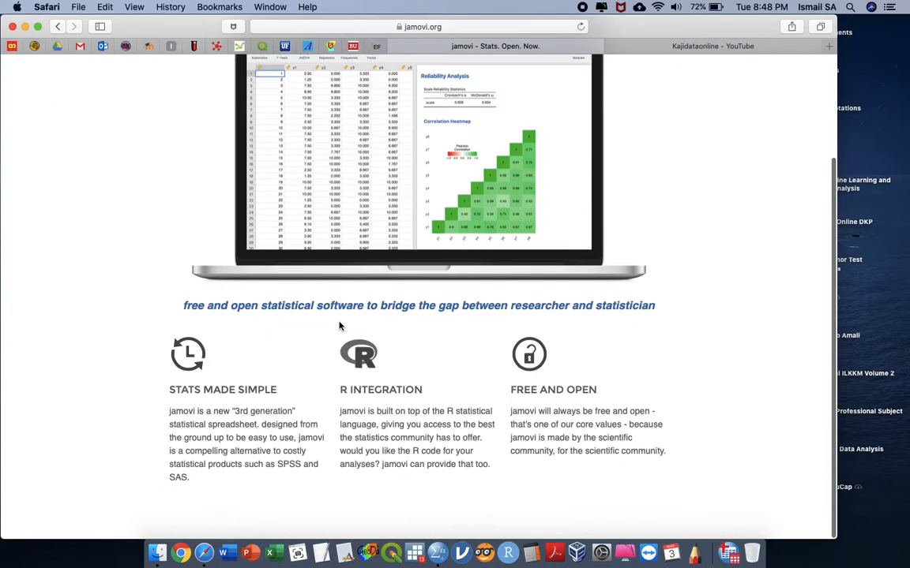
scroll(463, 356, "up", 3)
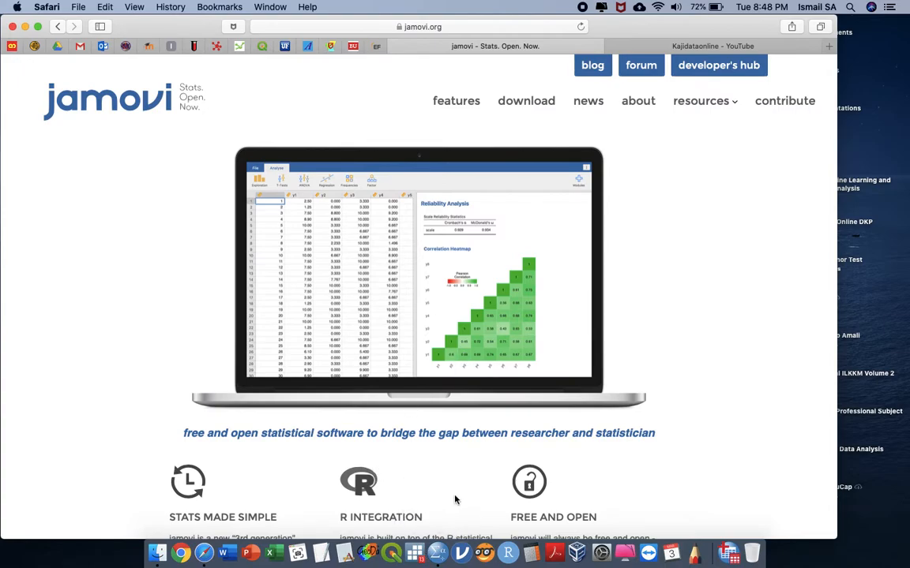
scroll(455, 499, "down", 3)
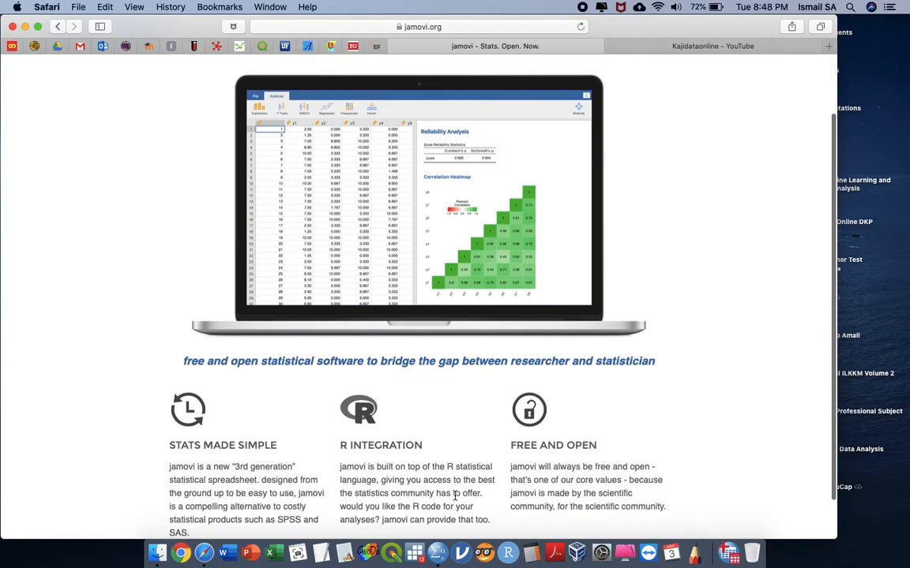
scroll(455, 496, "up", 3)
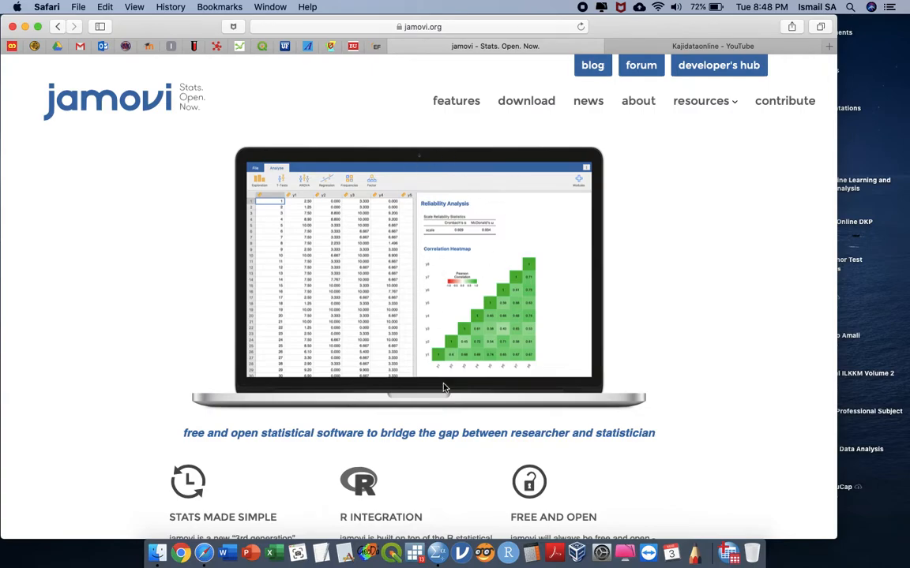
Step: Launch jamovi and enlarge its empty window to fill the screen
left_click(456, 556)
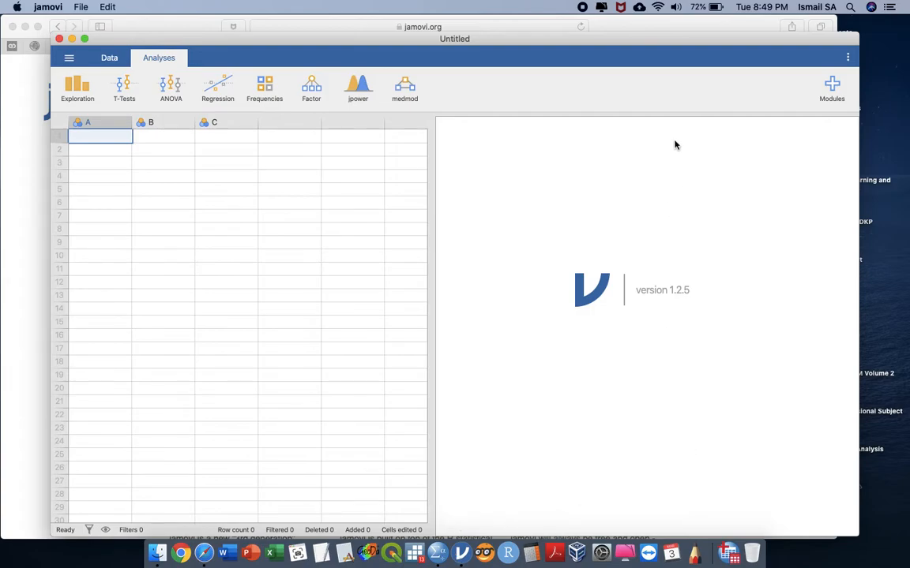
double_click(657, 39)
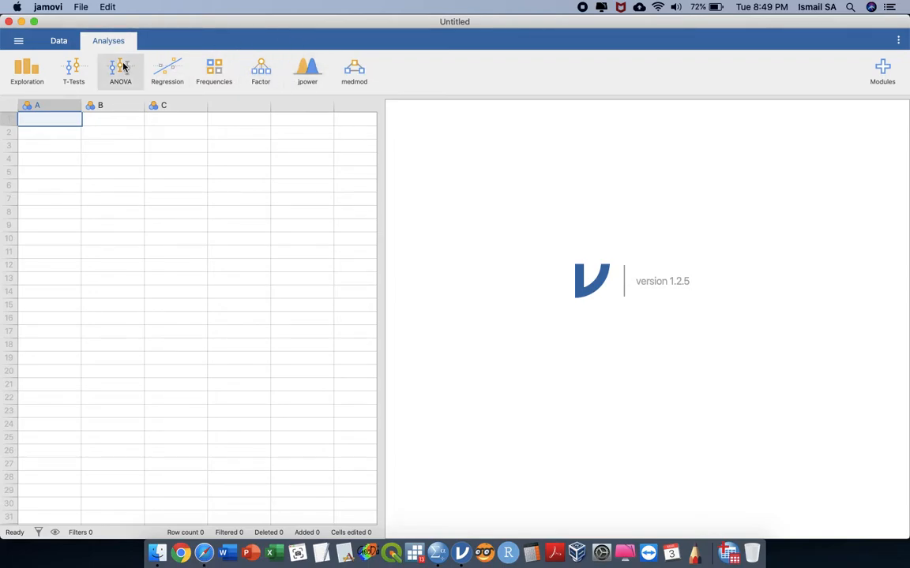
mouse_move(107, 24)
left_mouse_down()
mouse_move(152, 75)
mouse_move(112, 47)
mouse_move(96, 17)
left_mouse_up()
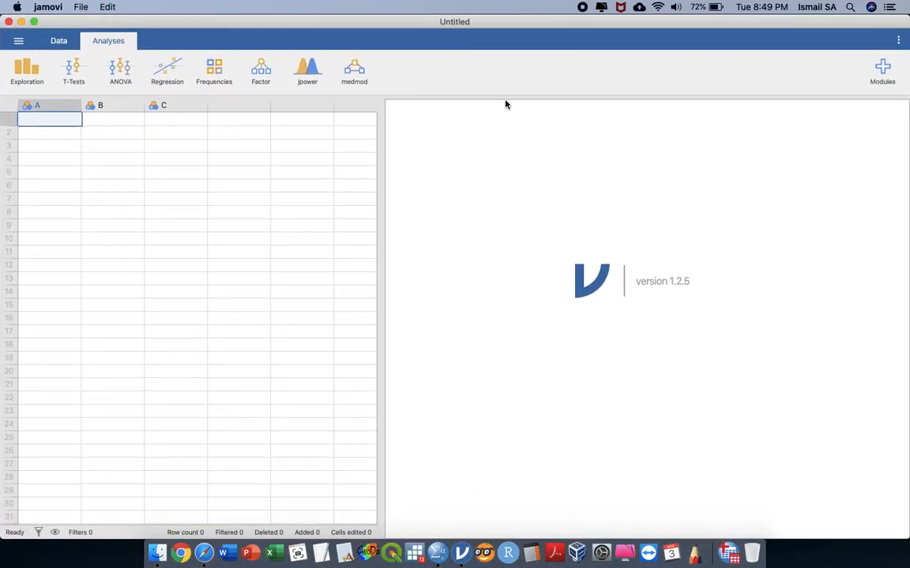
Step: Switch back to Safari, open the jamovi download page and examine the releases offered for each operating system
key("ctrl+Up")
left_click(358, 146)
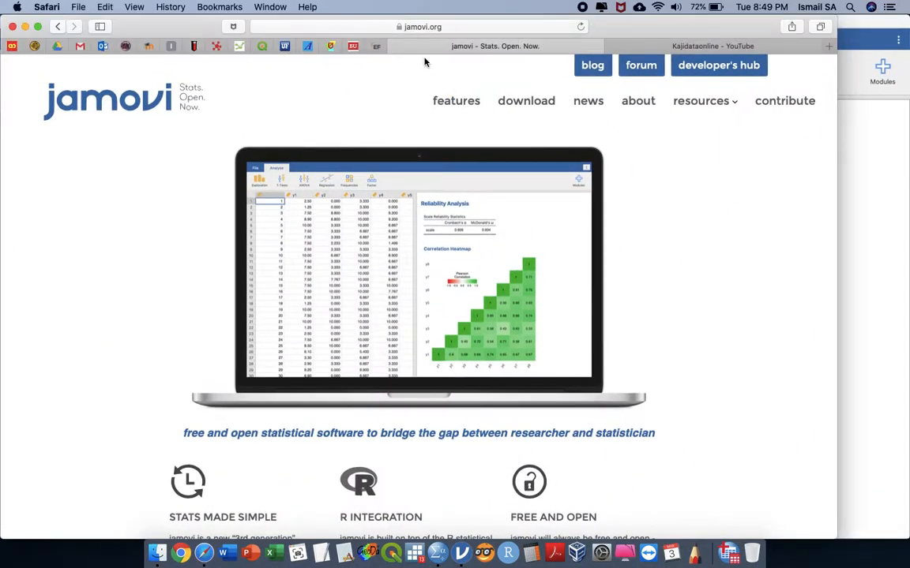
left_click(453, 28)
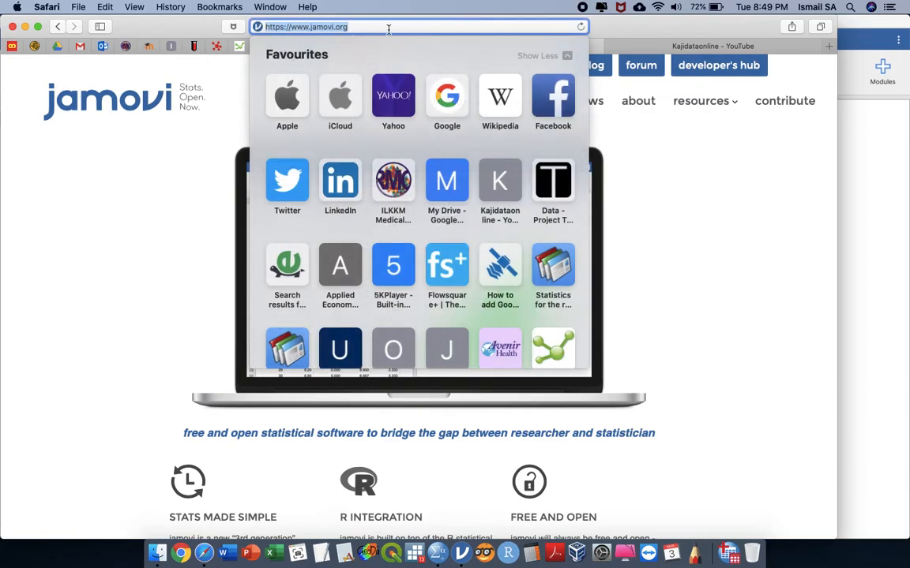
left_click(613, 114)
left_click(534, 105)
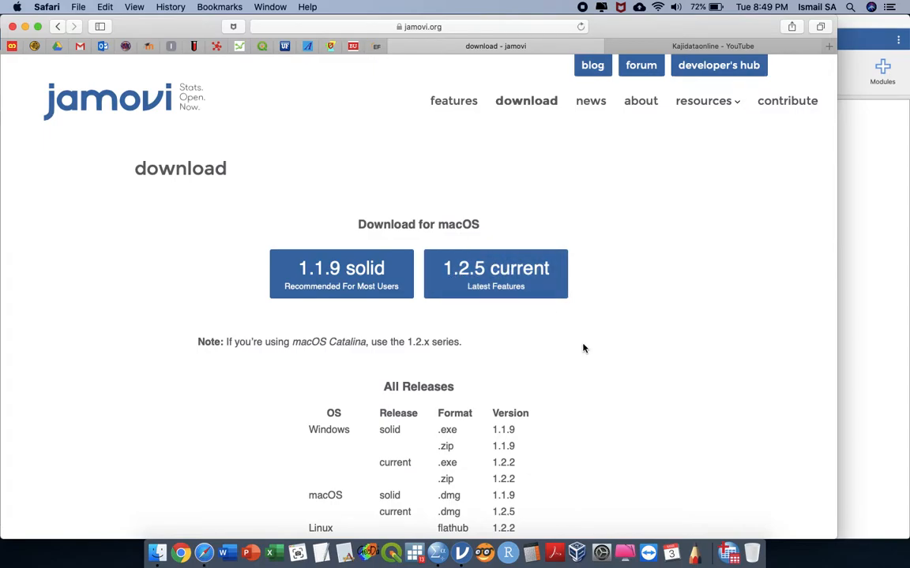
scroll(583, 347, "down", 3)
scroll(583, 347, "up", 4)
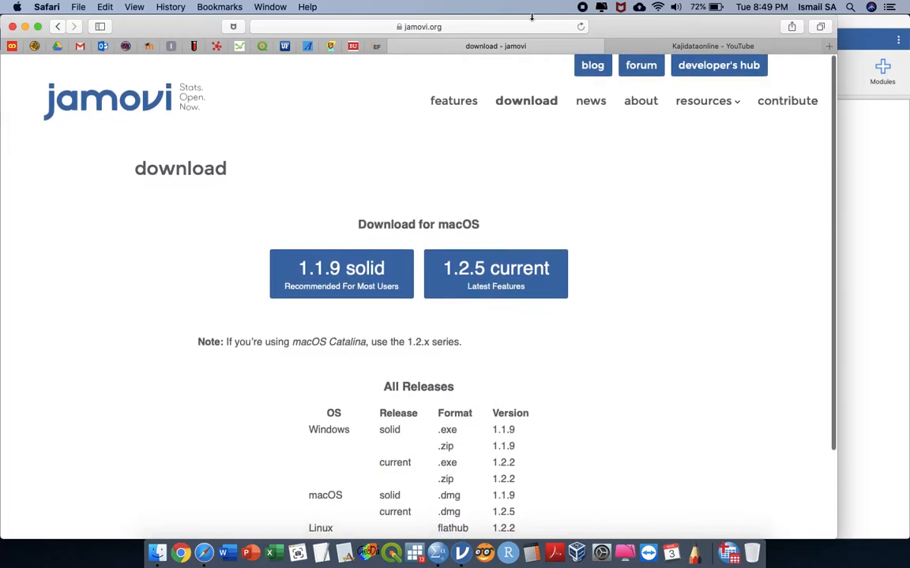
Step: Minimize Safari to return to jamovi and view its application settings for results, plots, import and updates
left_click(25, 27)
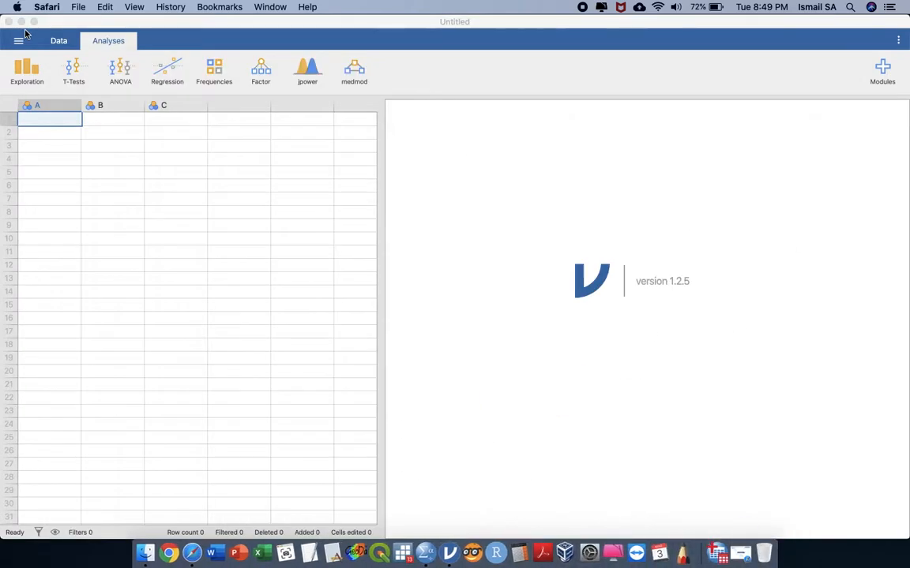
left_click(455, 181)
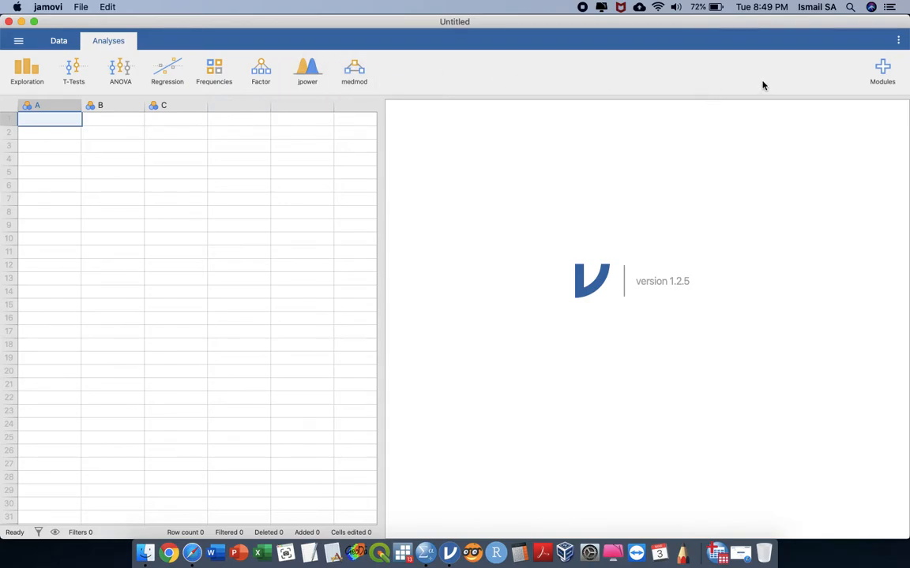
left_click(899, 42)
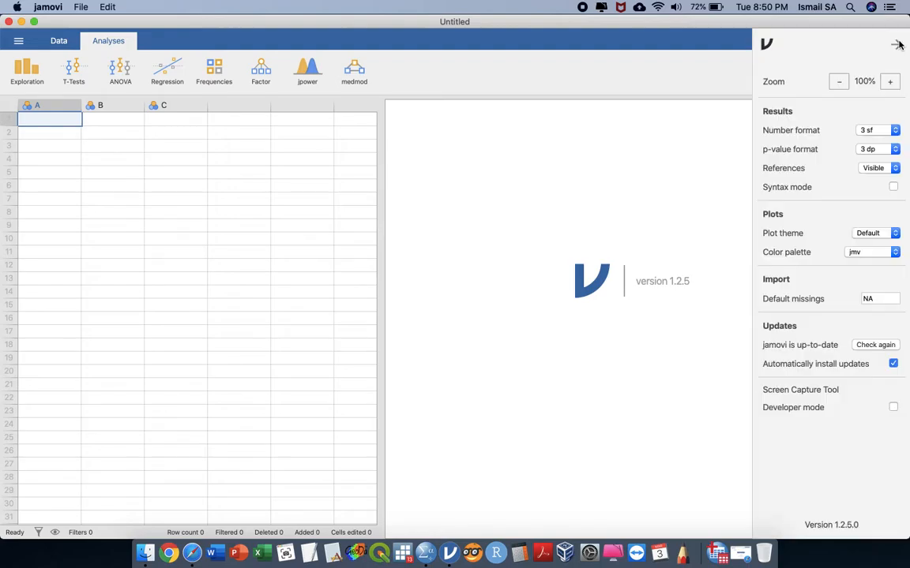
left_click(898, 45)
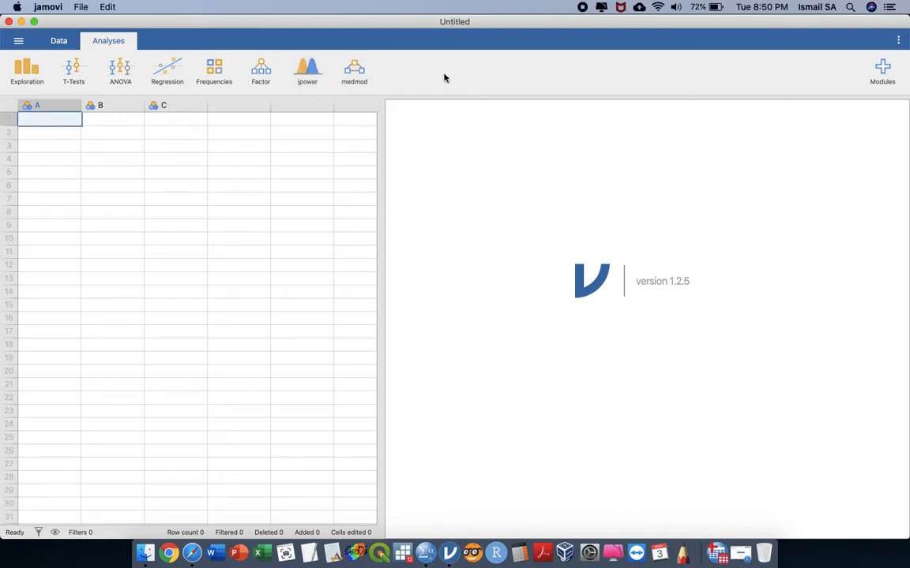
Step: Browse the available and installed add-on modules in the jamovi library, and close the library without installing anything
left_click(885, 76)
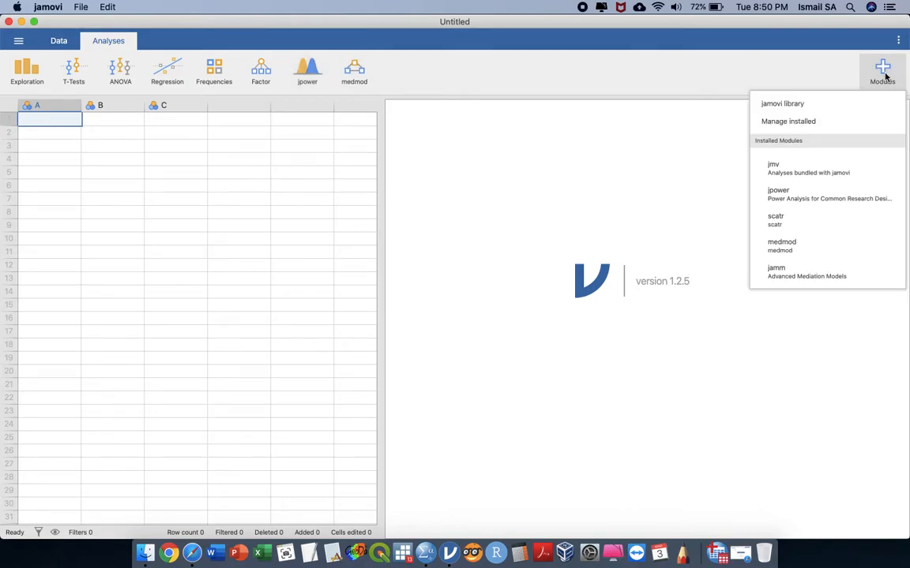
left_click(835, 109)
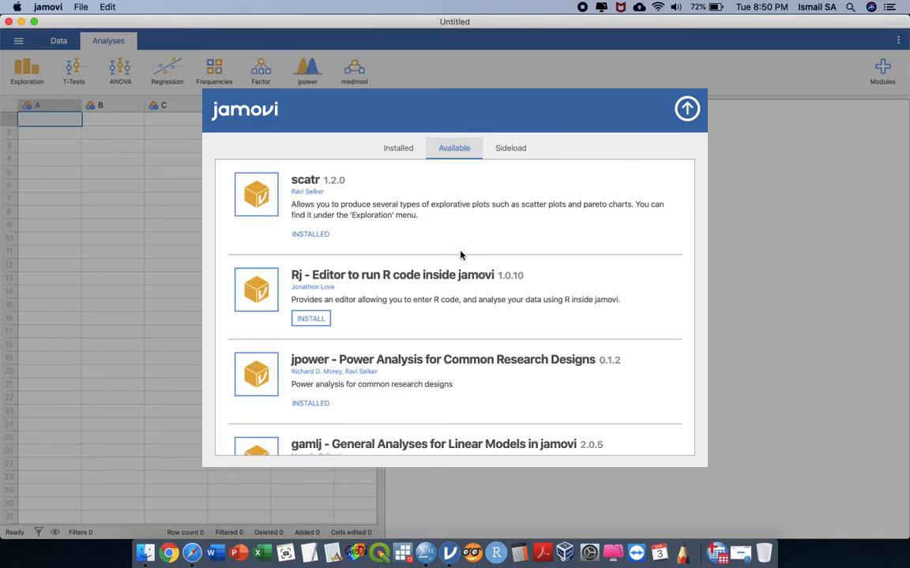
scroll(461, 255, "down", 15)
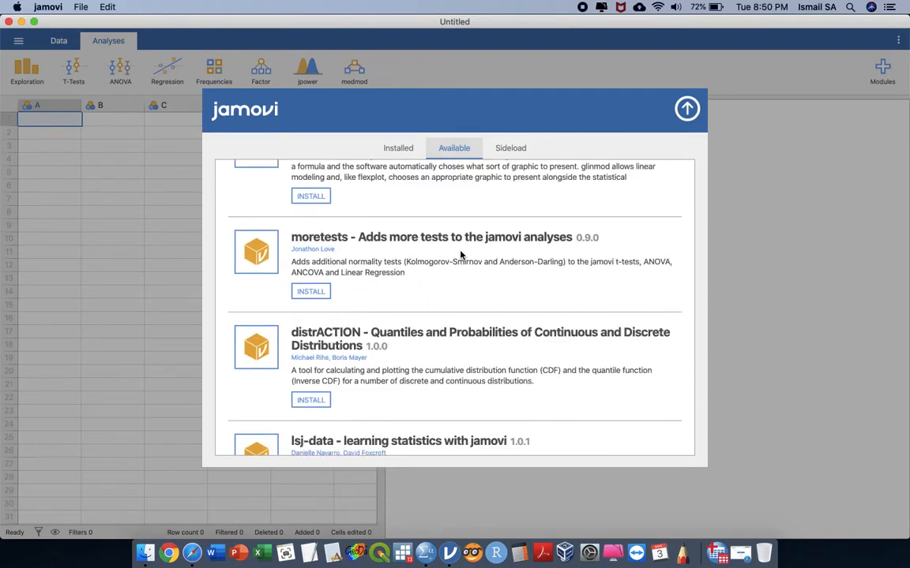
scroll(461, 255, "up", 15)
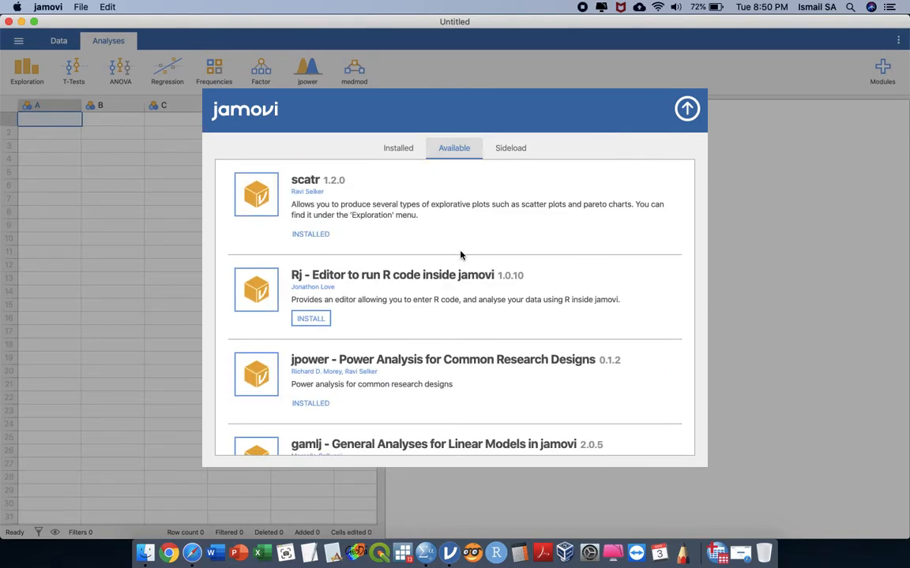
left_click(401, 151)
scroll(403, 275, "down", 6)
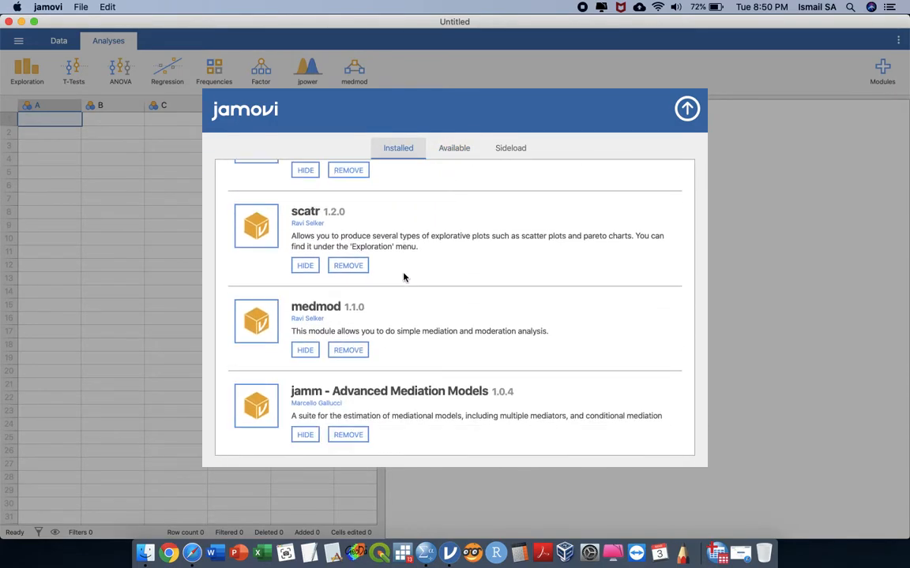
scroll(402, 278, "up", 8)
left_click(458, 150)
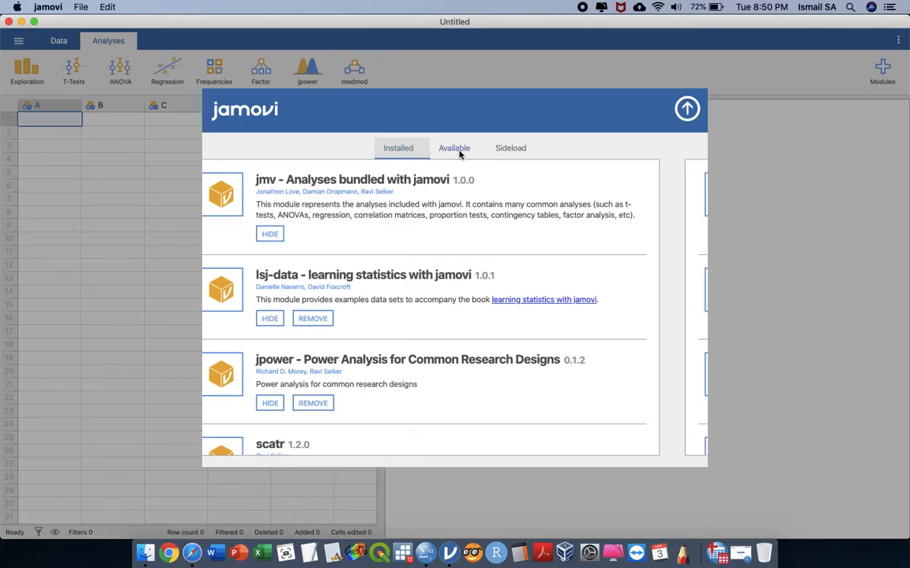
left_click(687, 109)
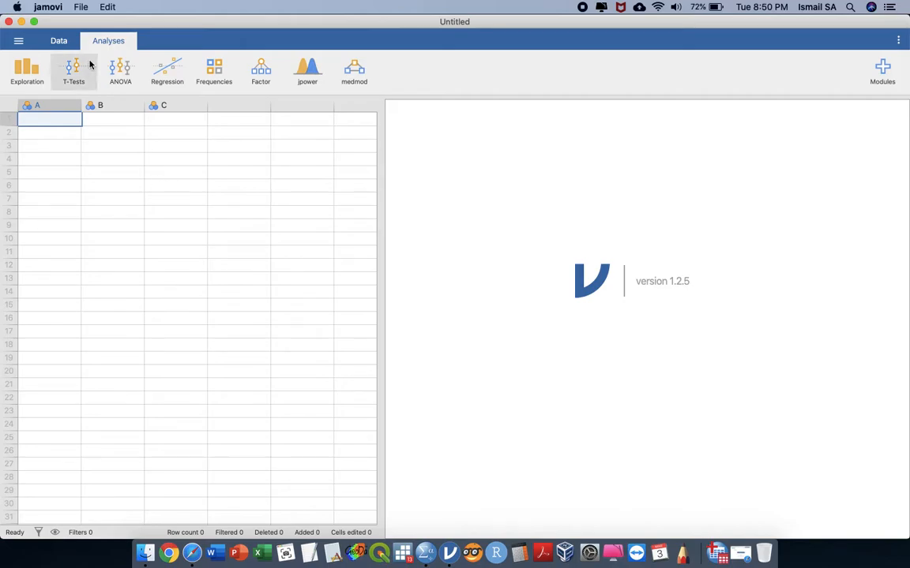
Step: Widen the spreadsheet area relative to the results area
left_click_drag(379, 190, 427, 217)
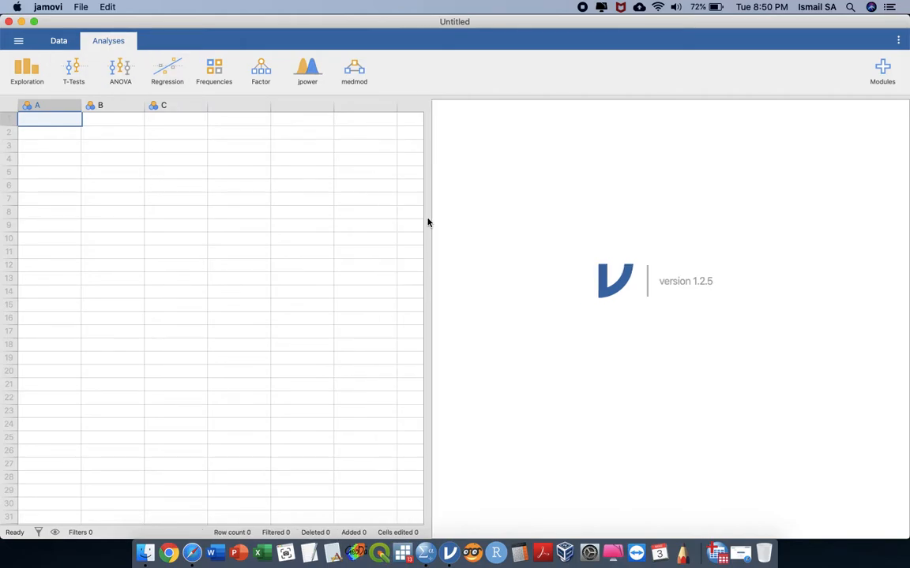
Step: Restore the minimized Dataset 1.sav window in SPSS and show the variable definitions
key("ctrl+Up")
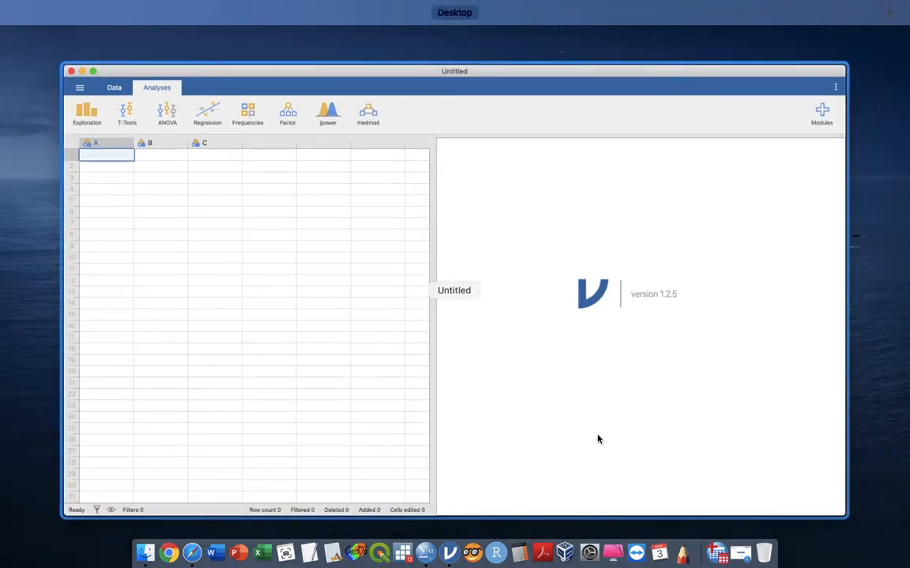
left_click(716, 553)
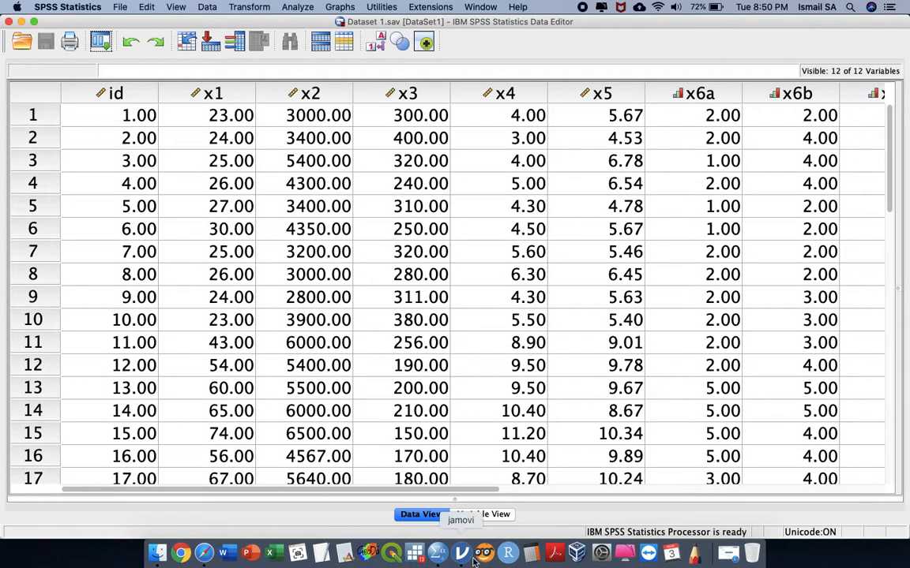
left_click(499, 515)
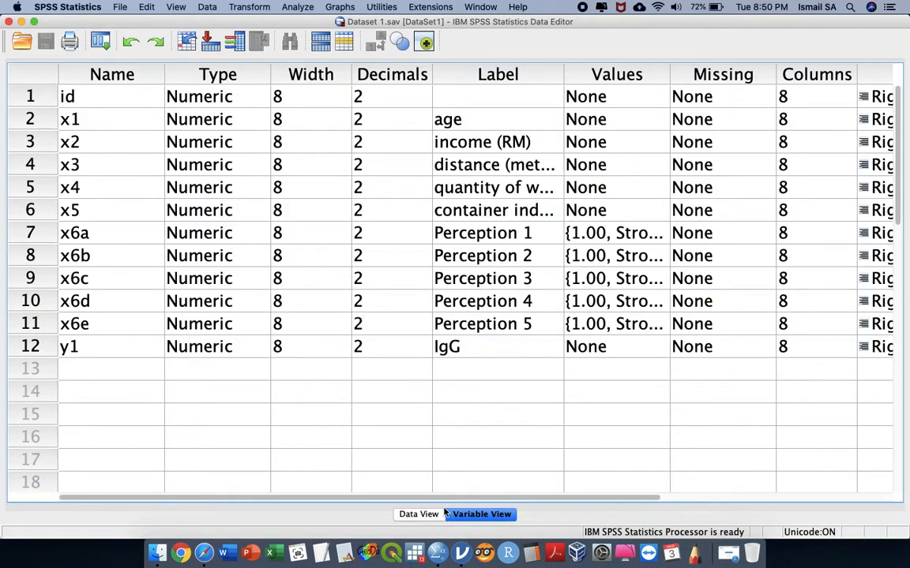
Step: Show the data values of Dataset 1.sav in SPSS, and switch to jamovi
left_click(420, 514)
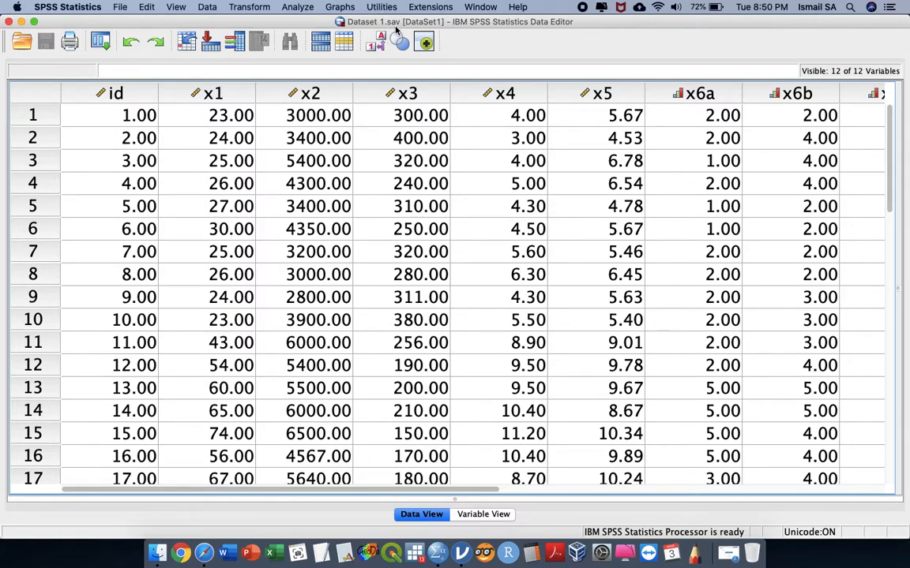
key("ctrl+Up")
left_click(274, 143)
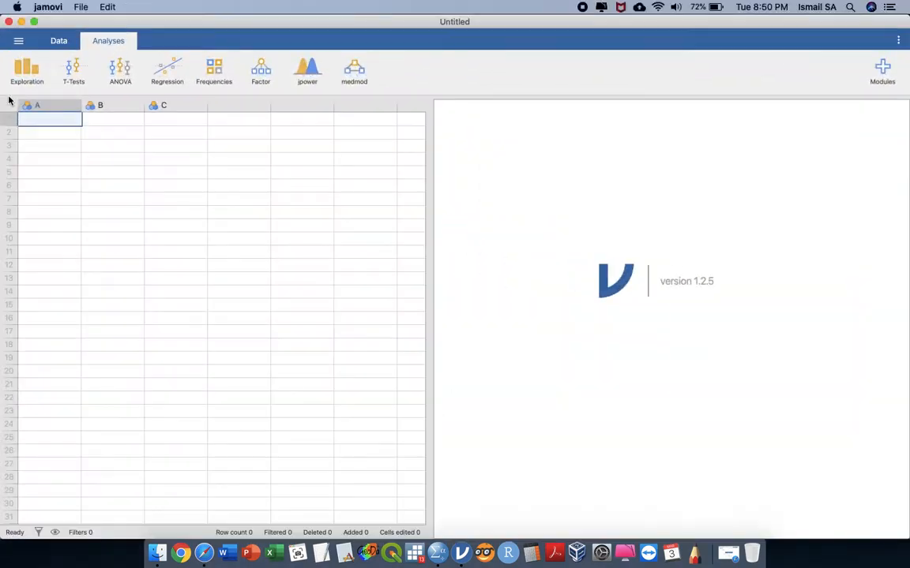
Step: Open Dataset 1.sav from the Desktop folder 00.Online Learning and Data Analysis, and widen the spreadsheet area to show every column through y1
left_click(19, 41)
mouse_move(47, 160)
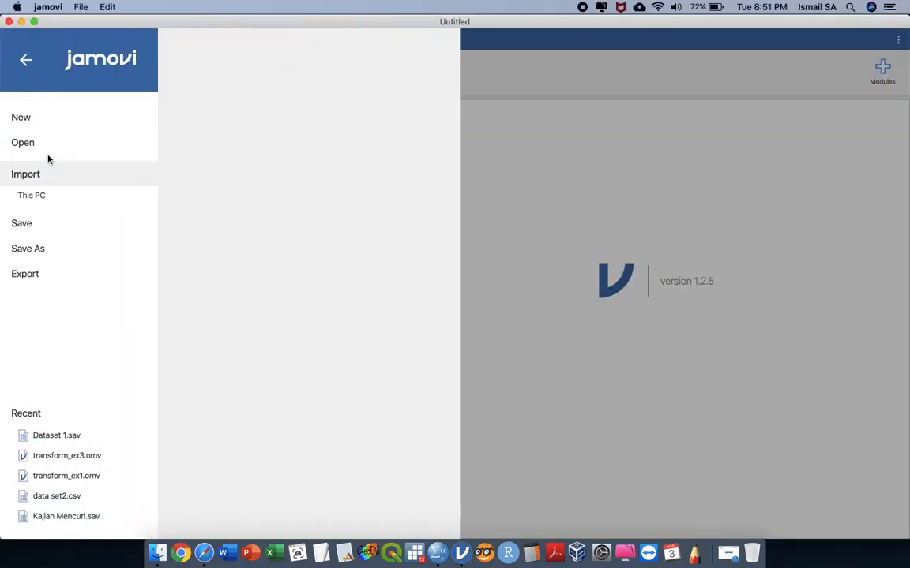
mouse_move(49, 142)
left_click(179, 50)
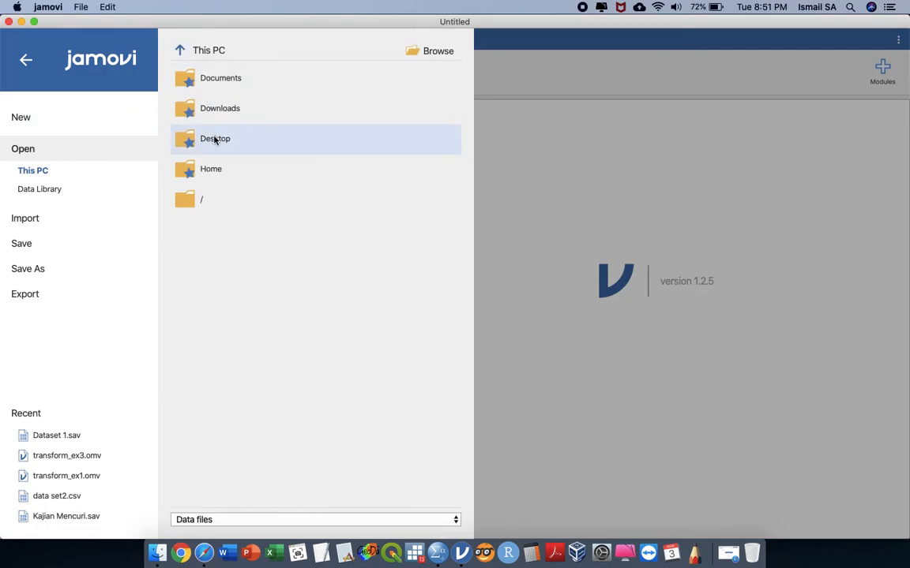
left_click(215, 140)
left_click(218, 101)
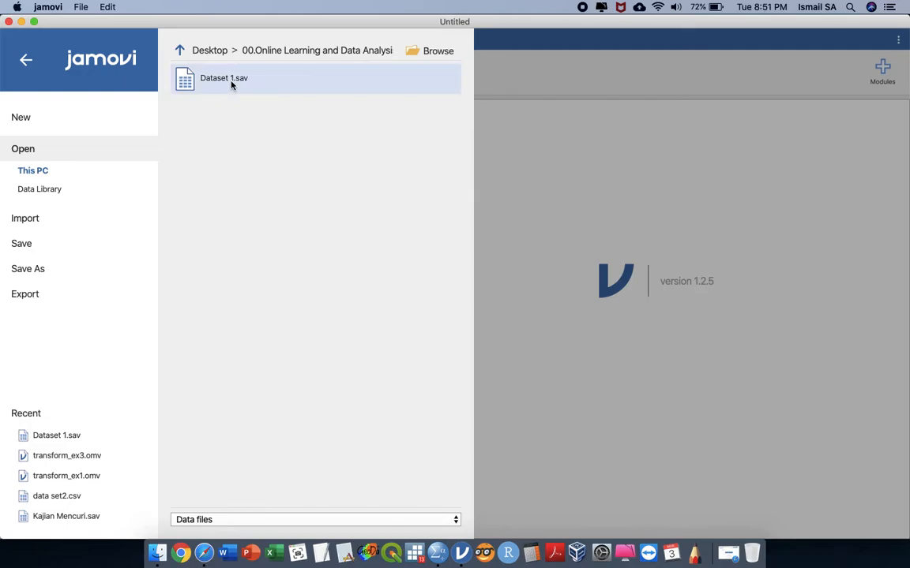
left_click(231, 85)
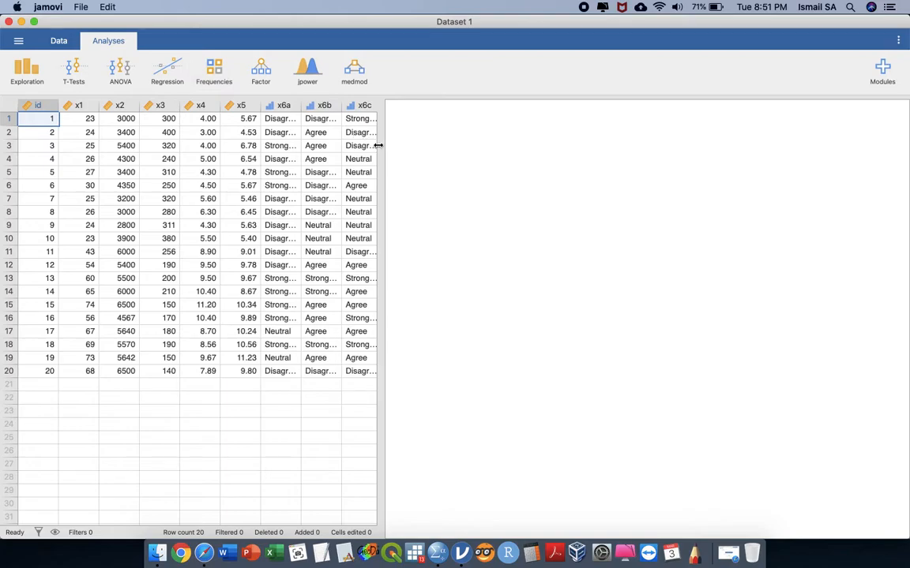
left_click_drag(378, 145, 555, 175)
left_click_drag(670, 205, 540, 205)
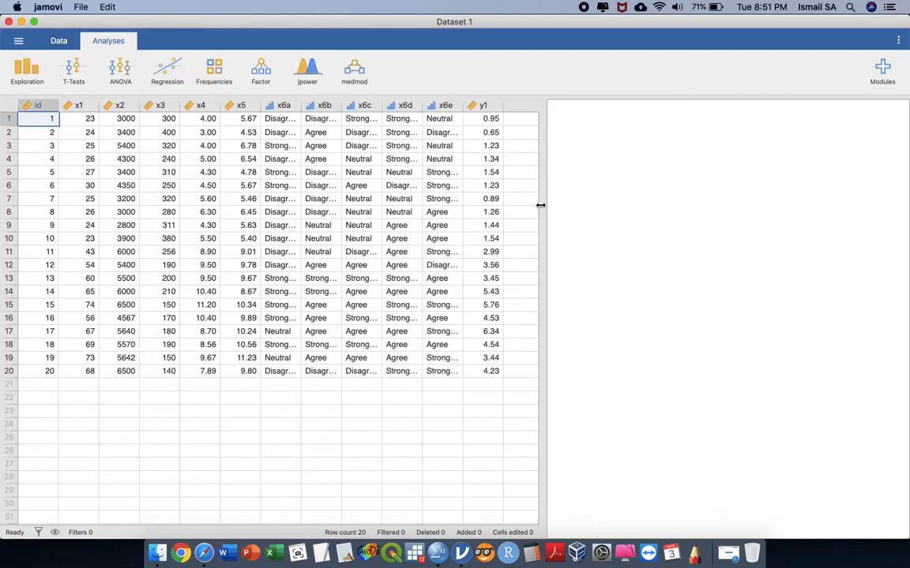
Step: Check which file formats can be opened, and return to the spreadsheet without opening another file
left_click(18, 40)
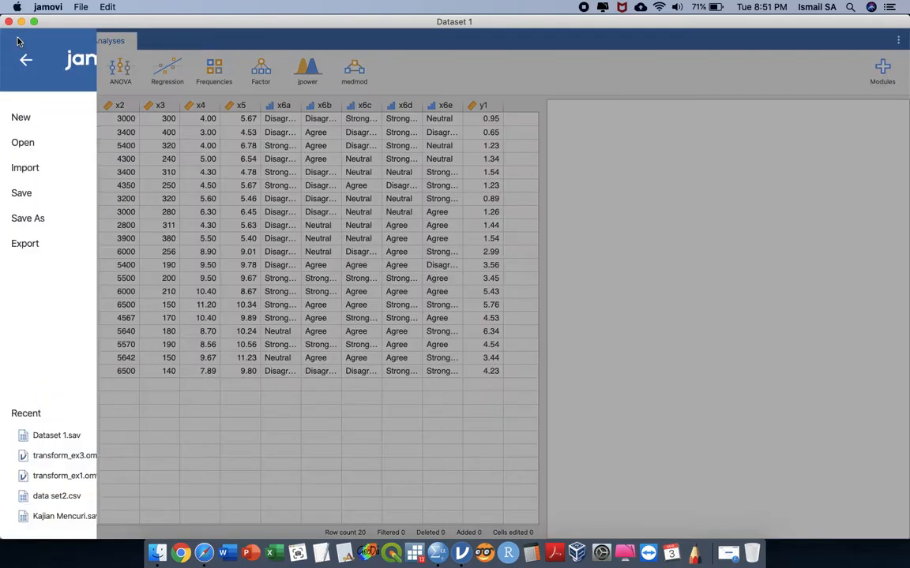
left_click(85, 143)
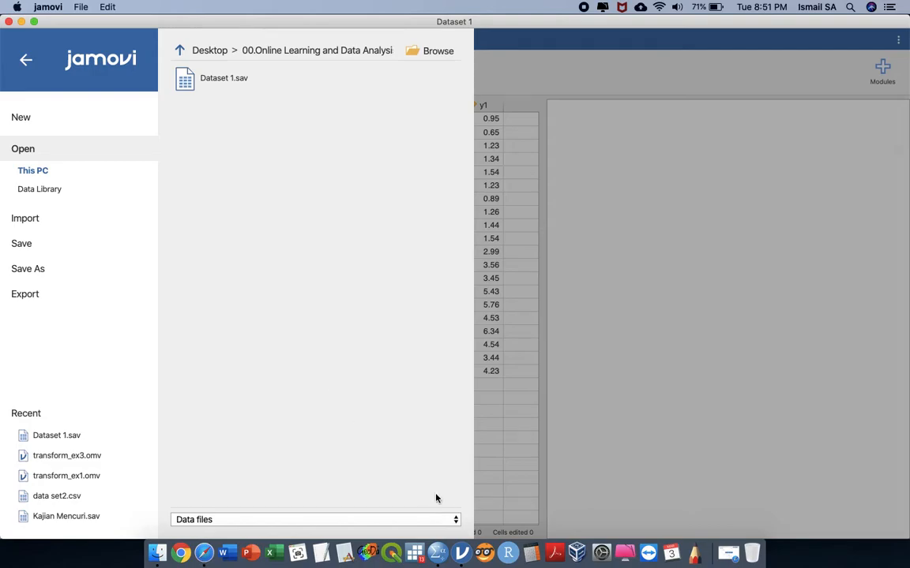
left_click(454, 519)
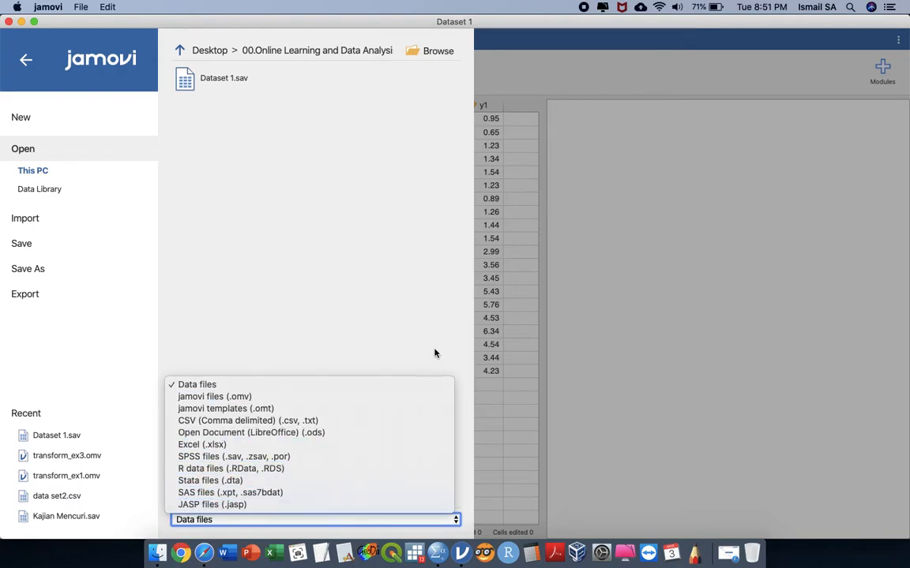
left_click(625, 356)
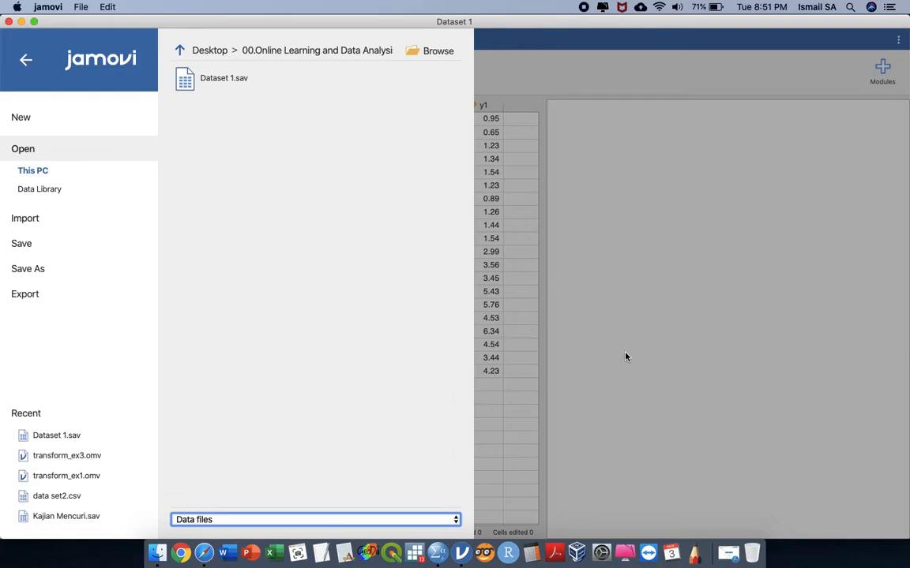
left_click(562, 185)
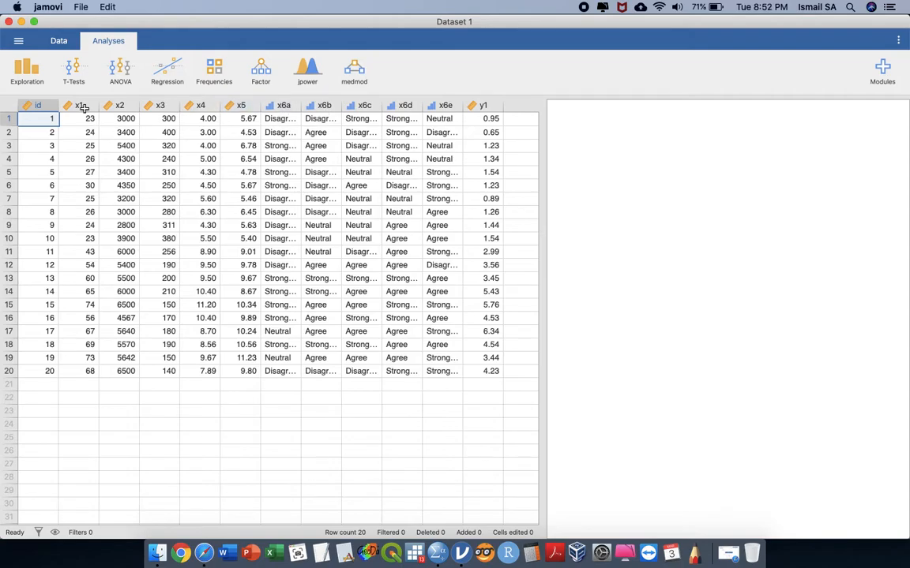
Step: Review the analyses offered for exploration, t-tests, ANOVA, regression, frequencies and factor
left_click(36, 75)
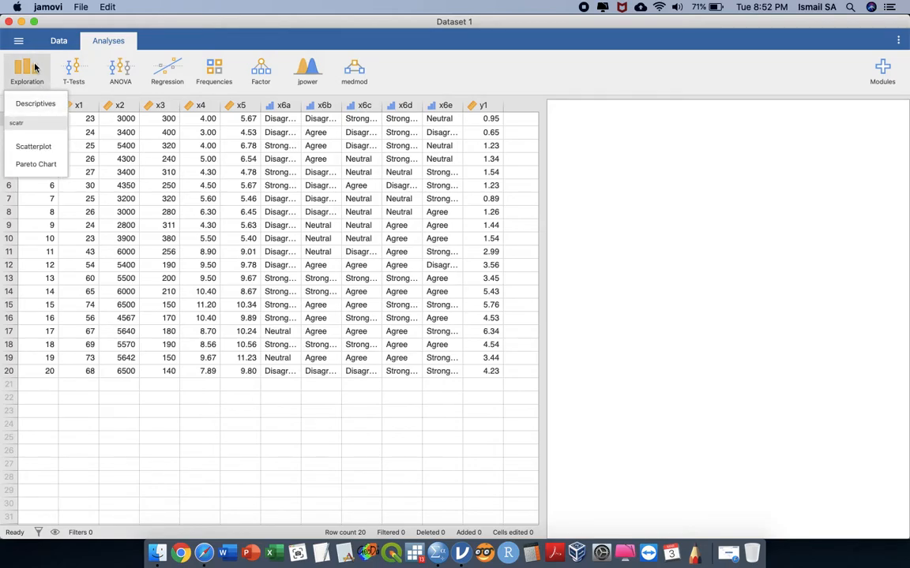
left_click(74, 72)
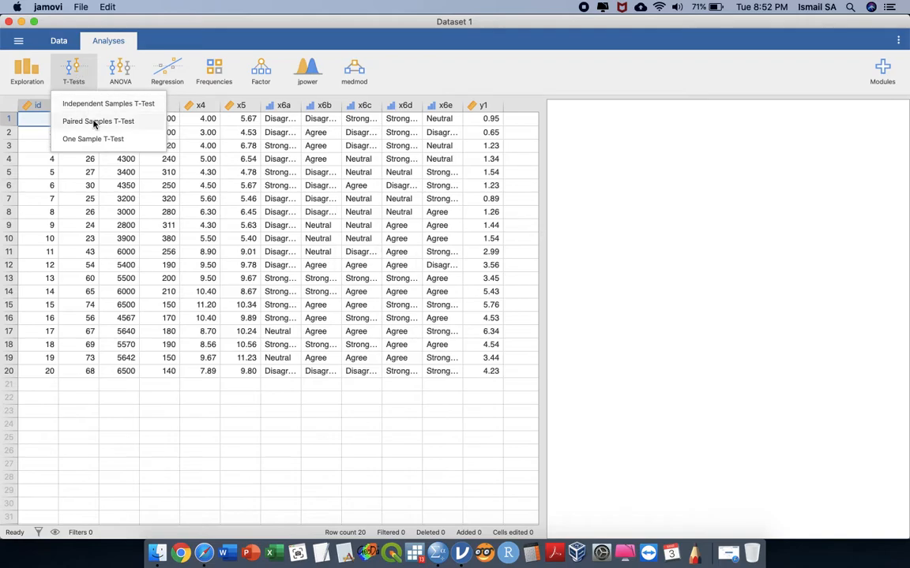
left_click(120, 77)
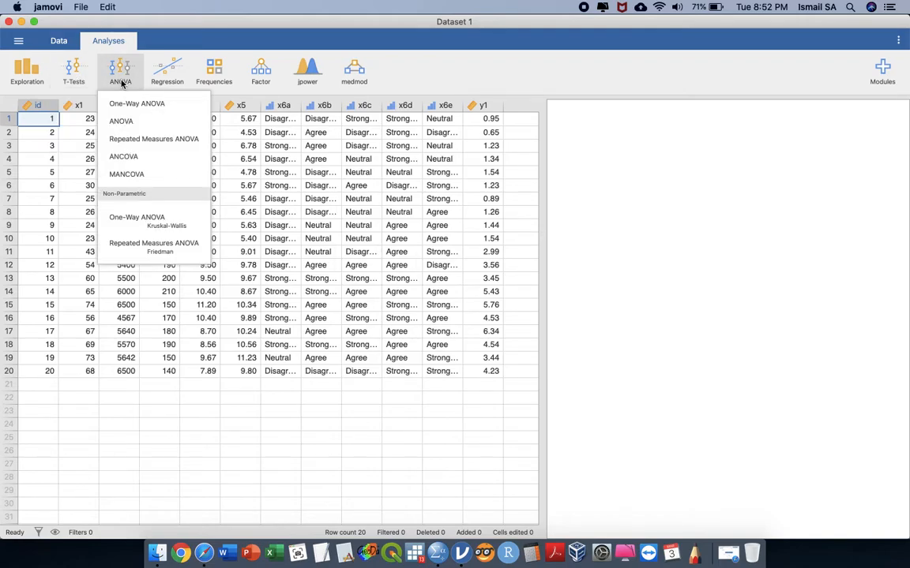
left_click(167, 76)
left_click(213, 76)
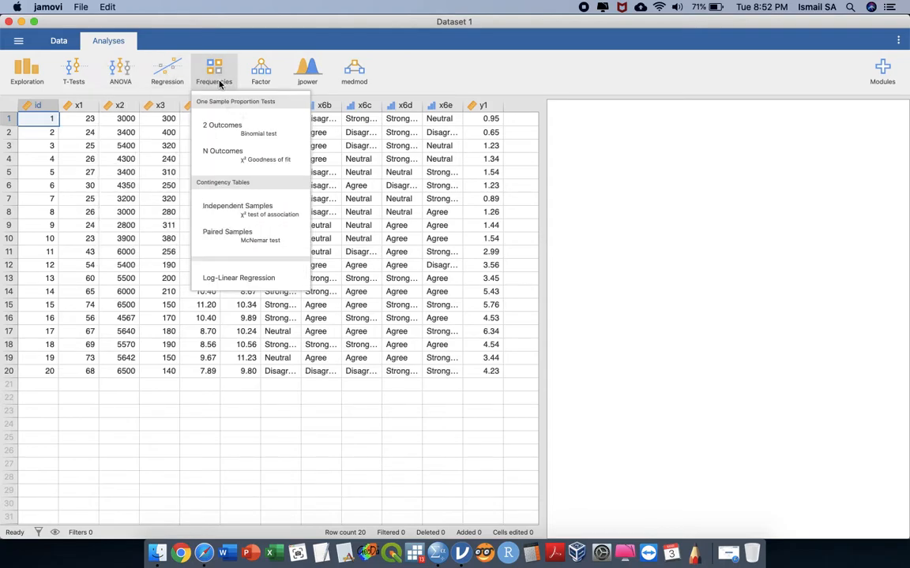
left_click(250, 77)
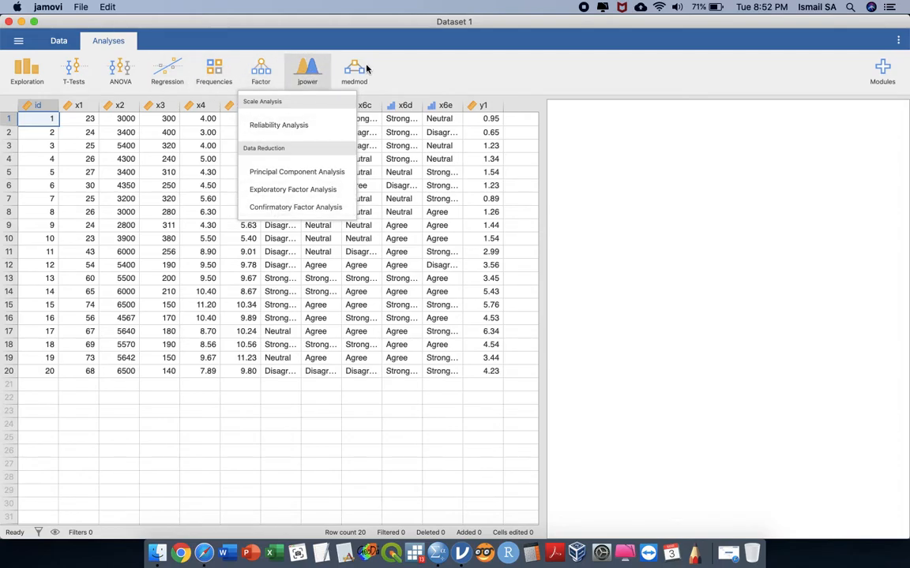
left_click(390, 71)
Step: Start a Descriptives analysis and add x1 as its variable
left_click(29, 77)
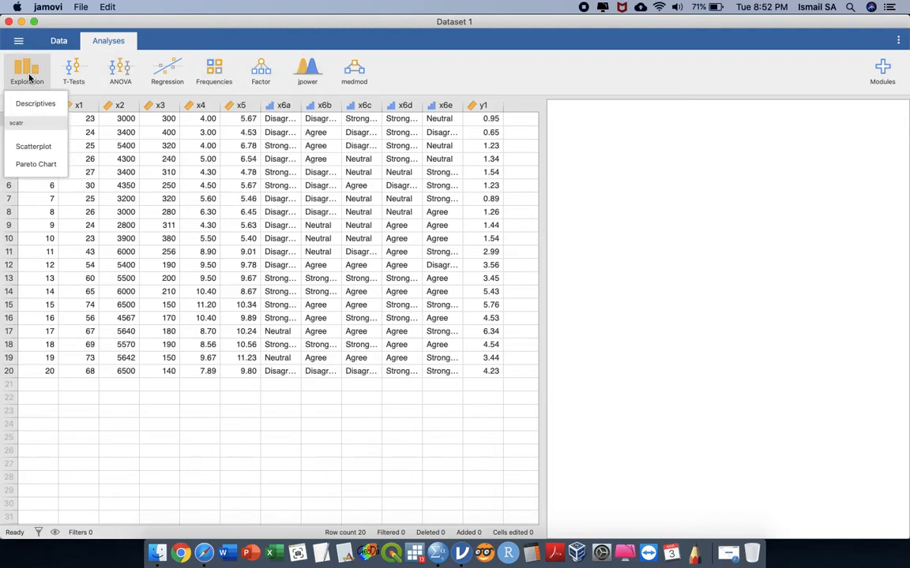
left_click(32, 103)
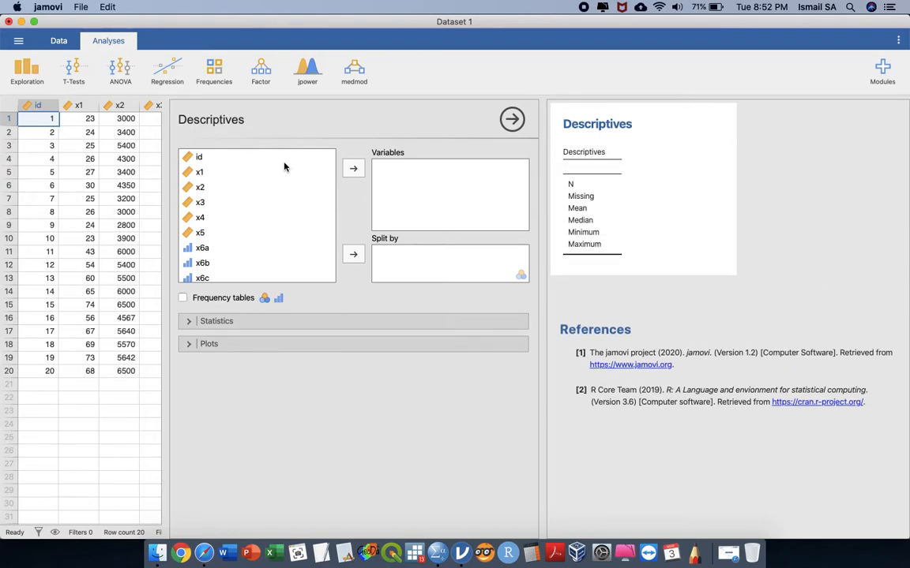
left_click(222, 173)
left_click_drag(222, 172, 246, 173)
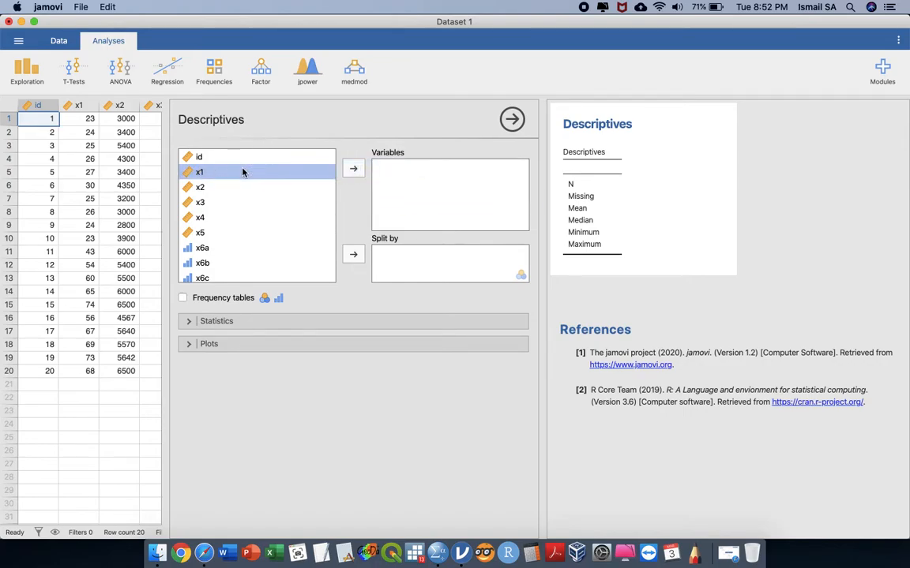
left_click(352, 171)
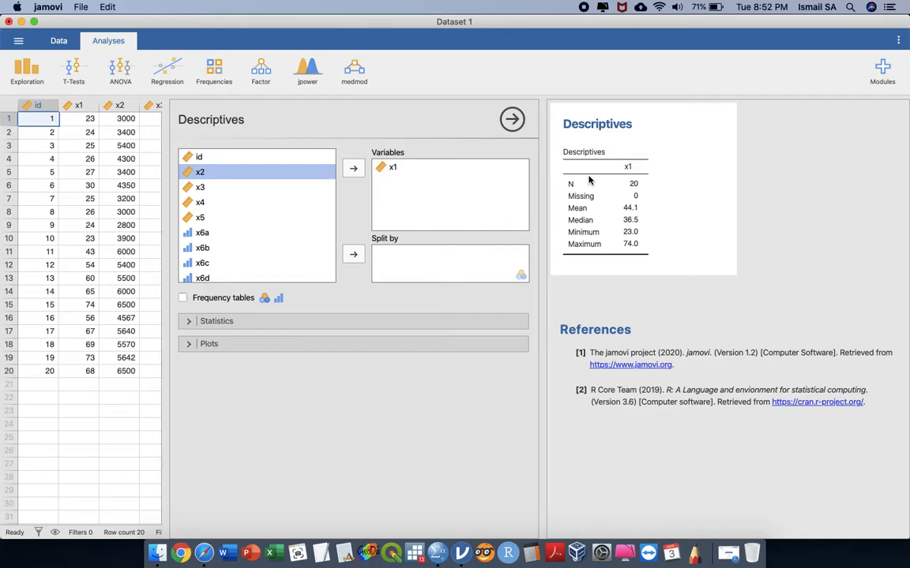
Step: Switch to the Dataset 1.sav window in SPSS and start a Frequencies analysis with age [x1] as the variable
key("ctrl+Up")
left_click(324, 243)
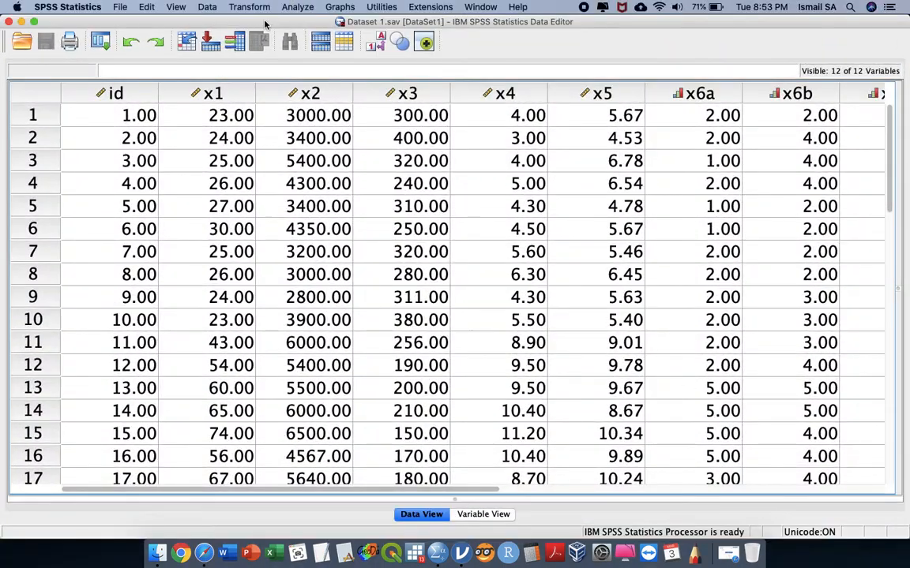
left_click(299, 8)
mouse_move(362, 39)
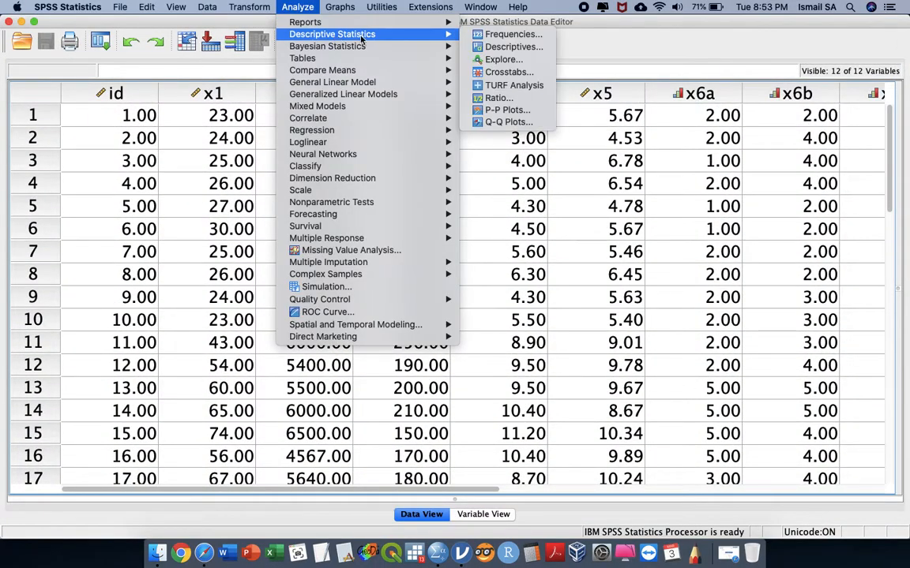
left_click(505, 34)
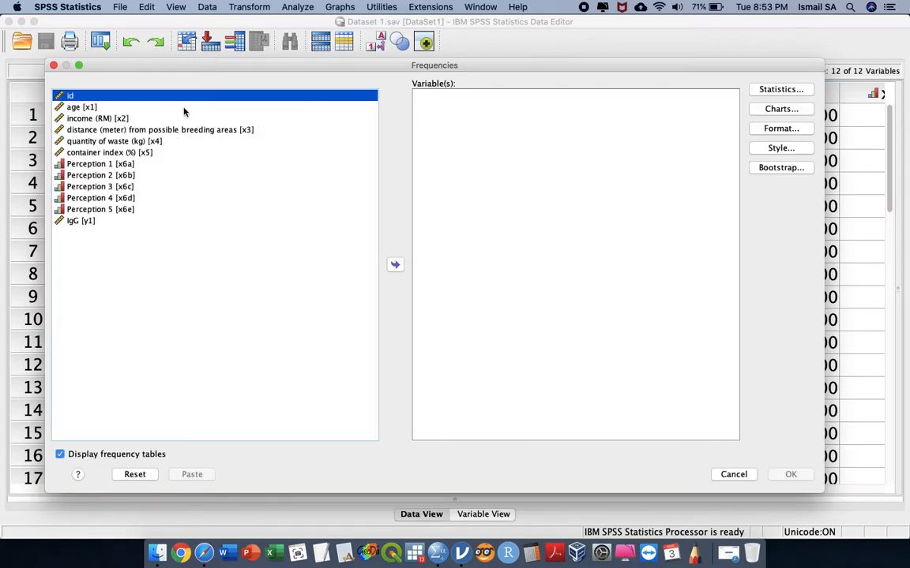
left_click(183, 109)
left_click(394, 263)
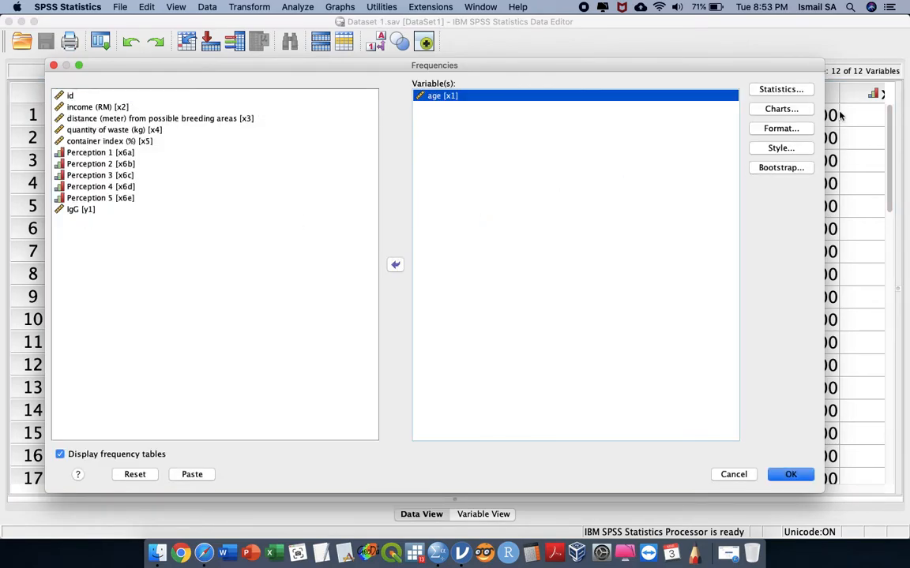
Step: Include mean, median, mode, standard deviation, minimum, maximum and quartiles in the age analysis, and run it
left_click(785, 90)
left_click(391, 251)
left_click(391, 266)
left_click(387, 282)
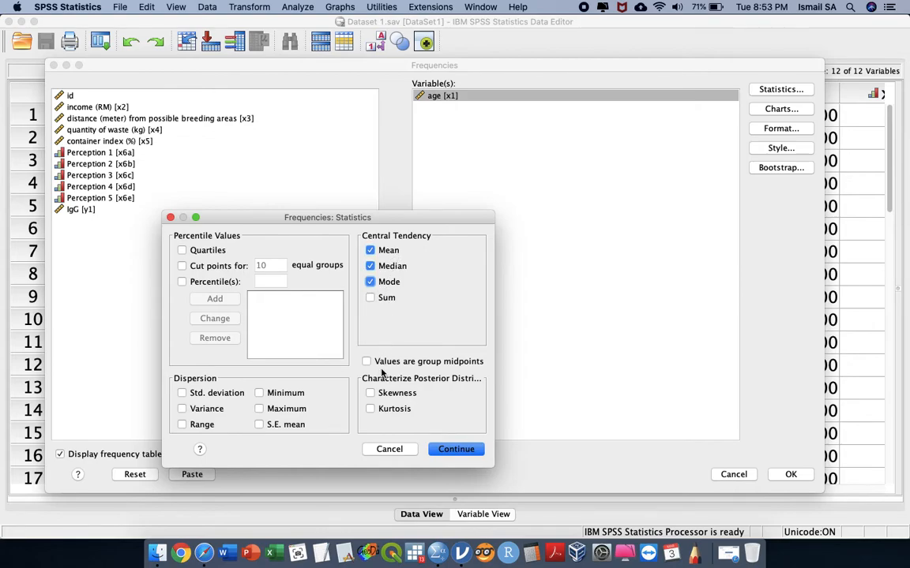
left_click(183, 393)
left_click(273, 393)
left_click(277, 408)
left_click(183, 251)
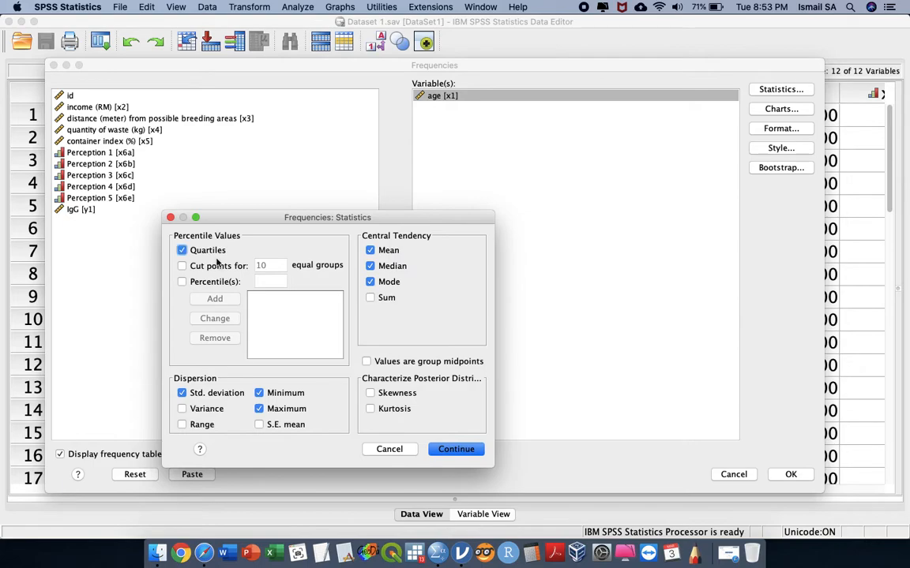
left_click(456, 449)
left_click(792, 476)
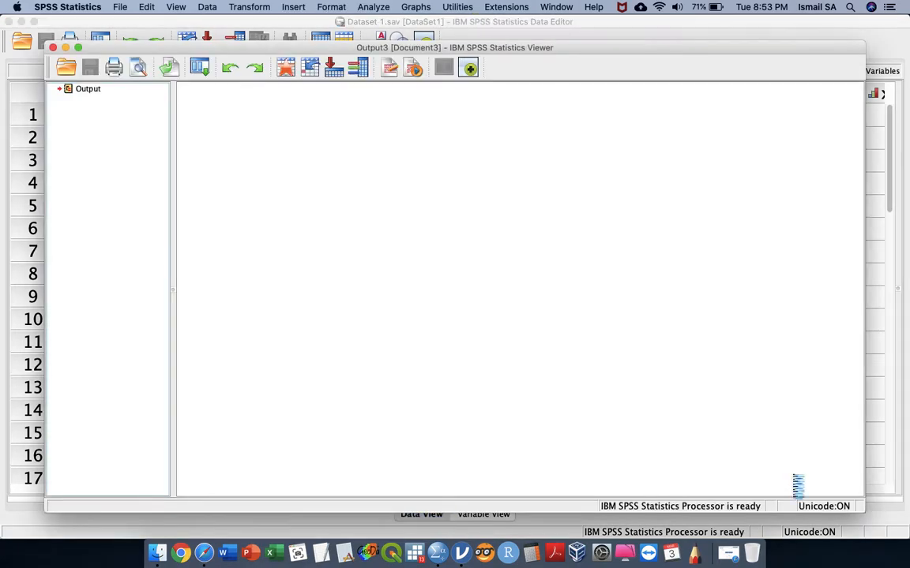
Step: Examine the Statistics table and the age frequency table in the SPSS output
scroll(493, 187, "down", 2)
scroll(356, 224, "up", 2)
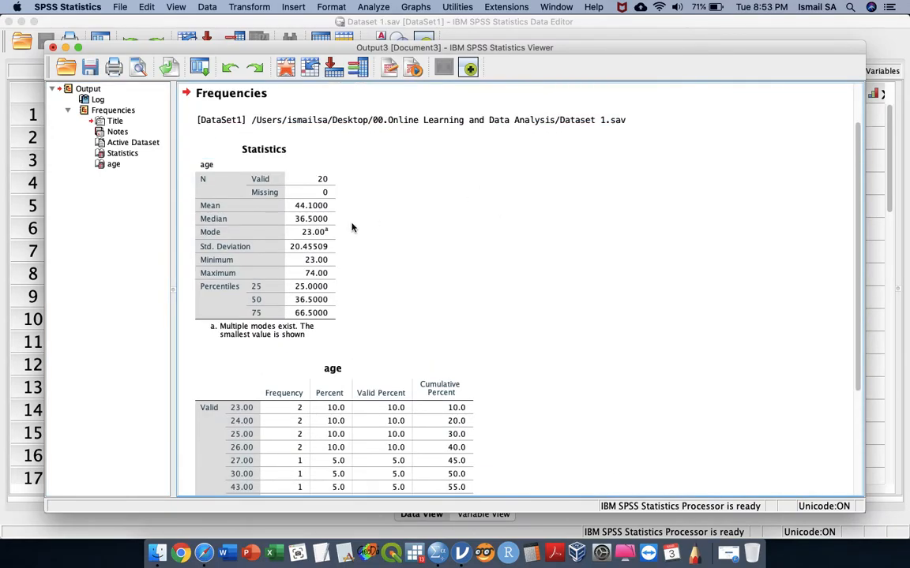
left_click(311, 235)
scroll(312, 236, "down", 3)
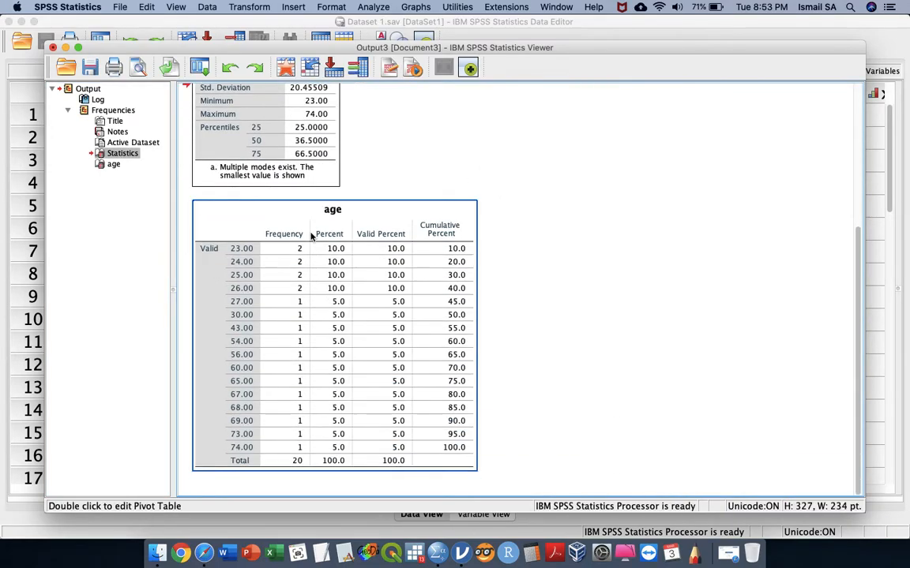
scroll(312, 236, "up", 4)
Step: Switch back to jamovi and add mode, sum, quartiles, skewness and kurtosis to the descriptive statistics of x1
key("ctrl+Up")
left_click(376, 227)
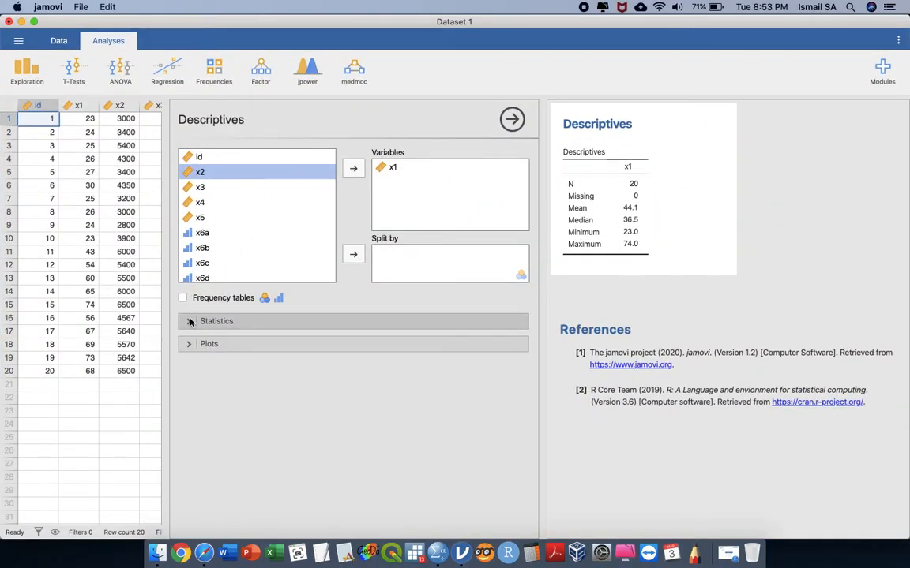
left_click(288, 321)
scroll(290, 331, "down", 1)
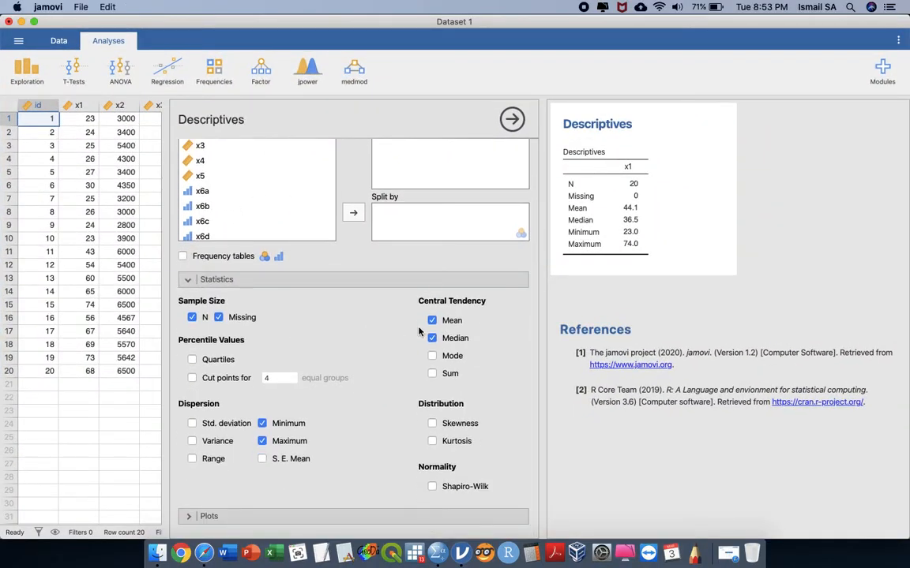
left_click(432, 356)
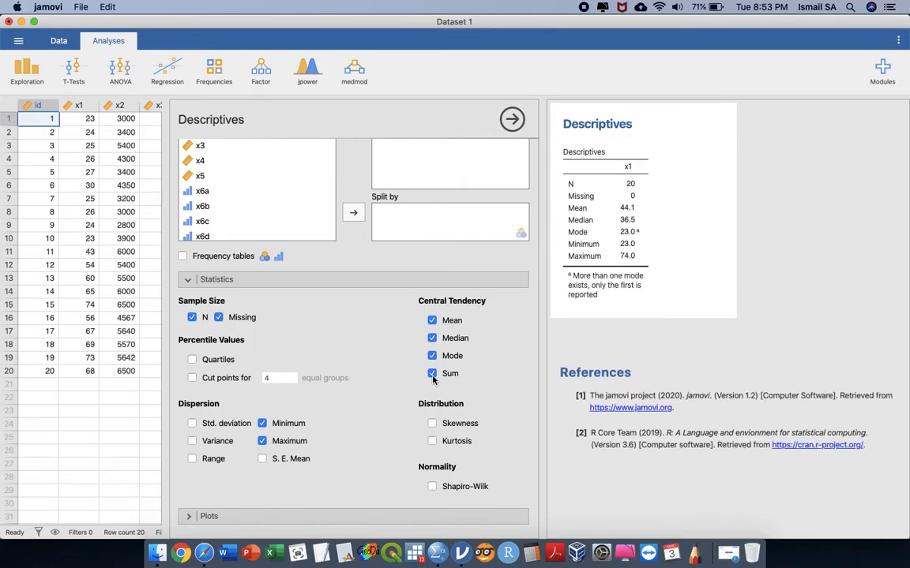
left_click(432, 373)
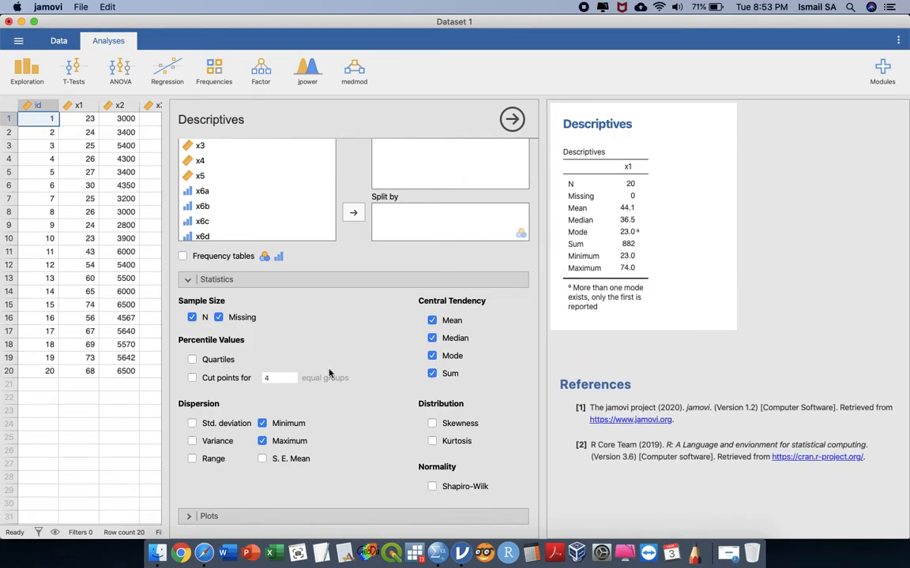
left_click(213, 361)
left_click(432, 423)
left_click(431, 441)
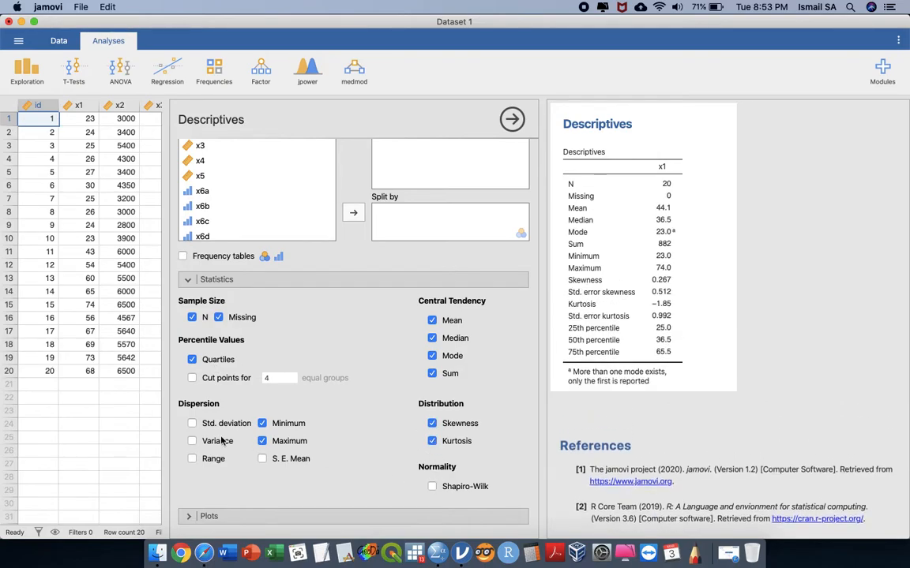
Step: Add the standard deviation to the descriptive statistics of x1 and collapse the statistics options
left_click(192, 424)
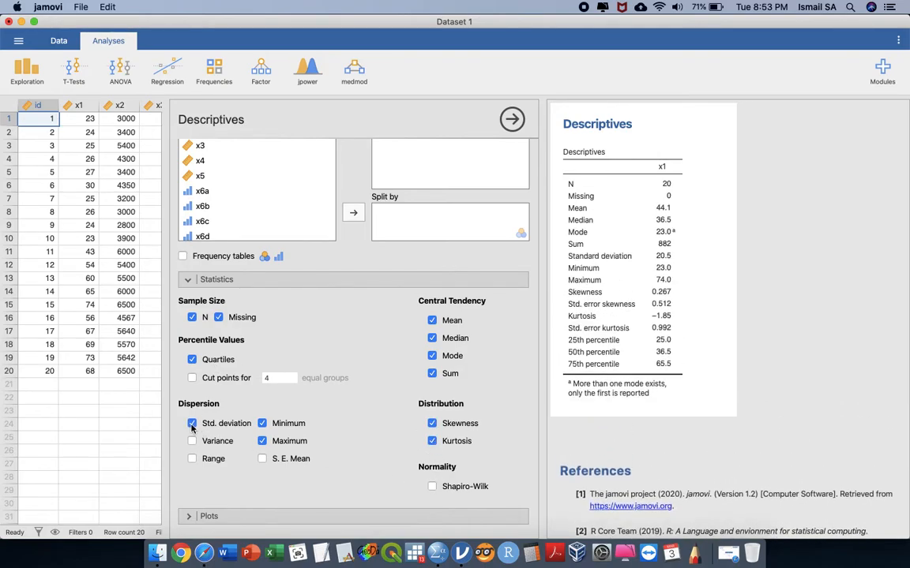
scroll(371, 331, "up", 3)
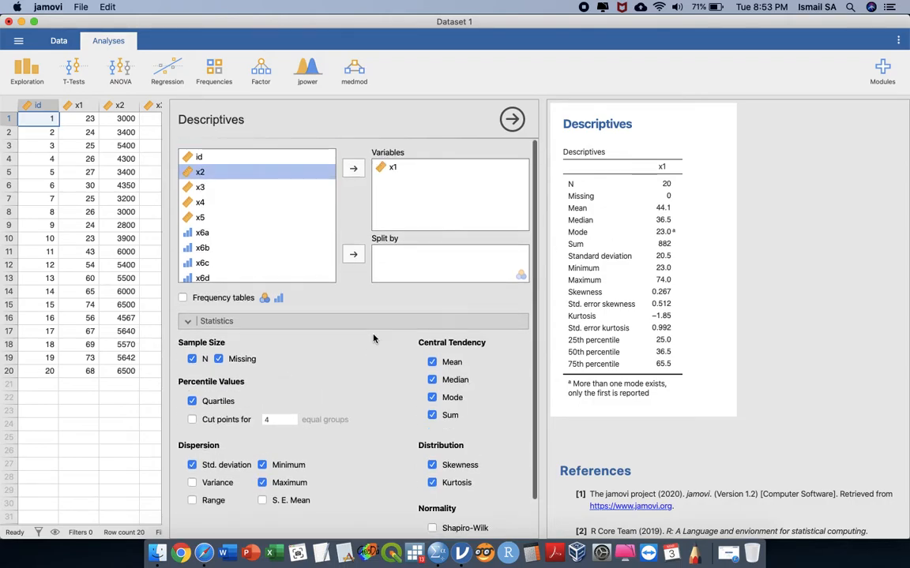
left_click(354, 321)
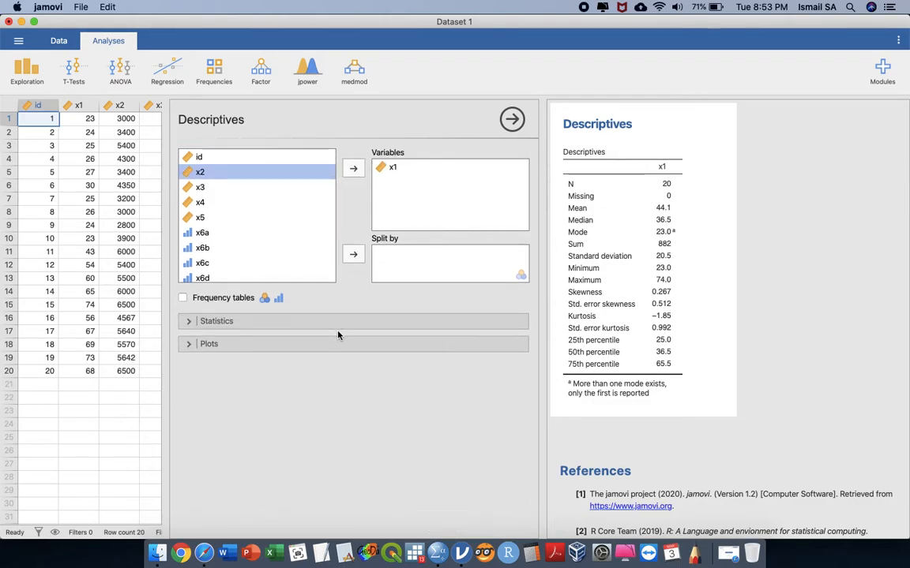
Step: Add a histogram, a box plot with jittered data, a bar plot and a Q-Q plot for x1
left_click(319, 350)
left_click(192, 387)
left_click(324, 388)
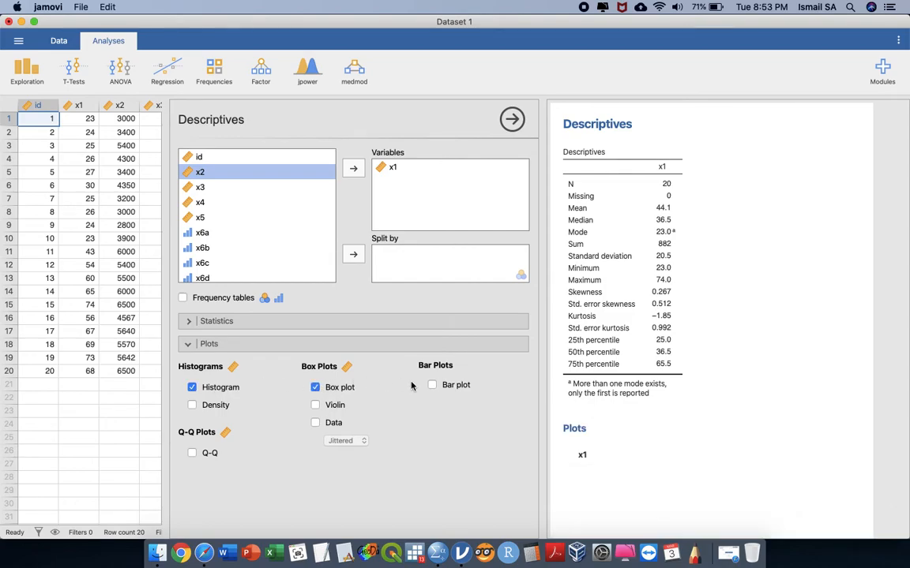
left_click(433, 386)
left_click(315, 423)
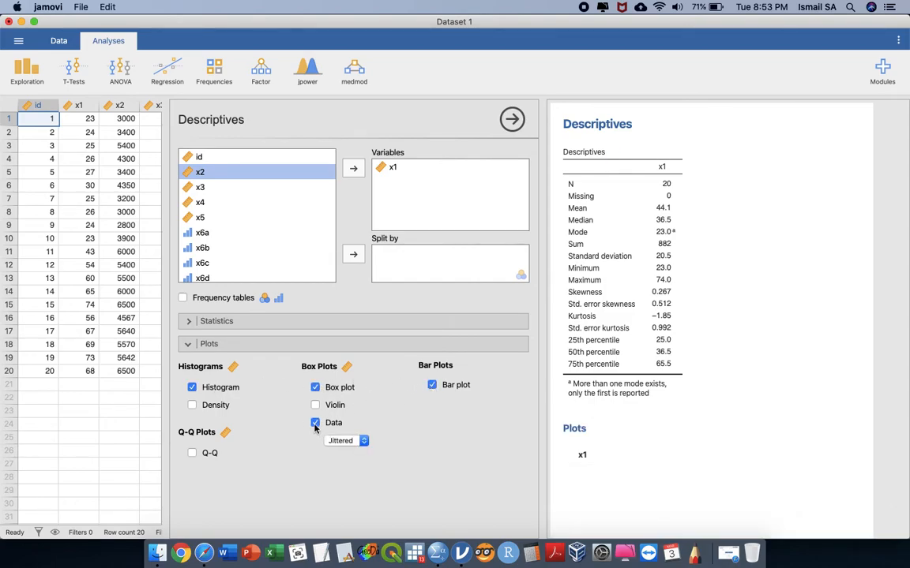
left_click(192, 453)
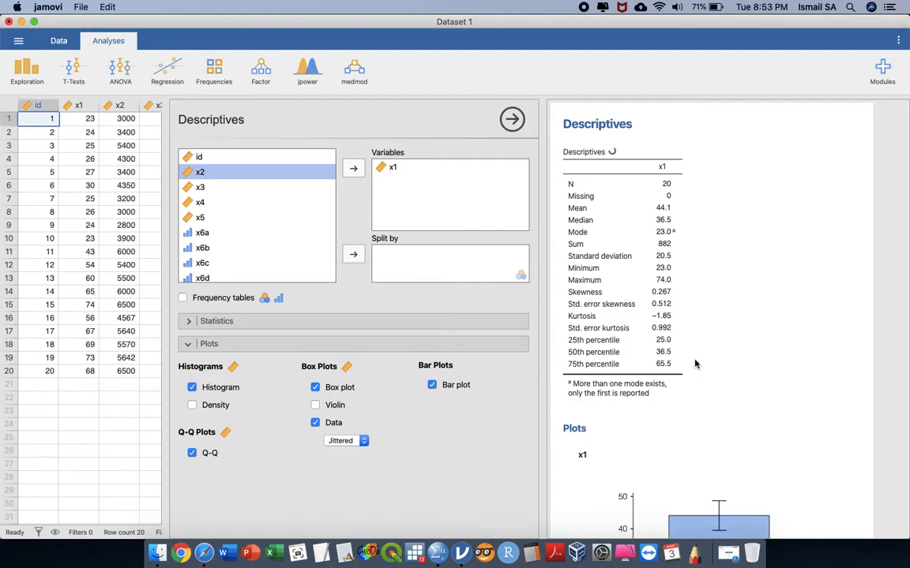
Step: Examine the bar plot, histogram and box plot of x1 in the results, and return to the Descriptives table
scroll(732, 358, "down", 5)
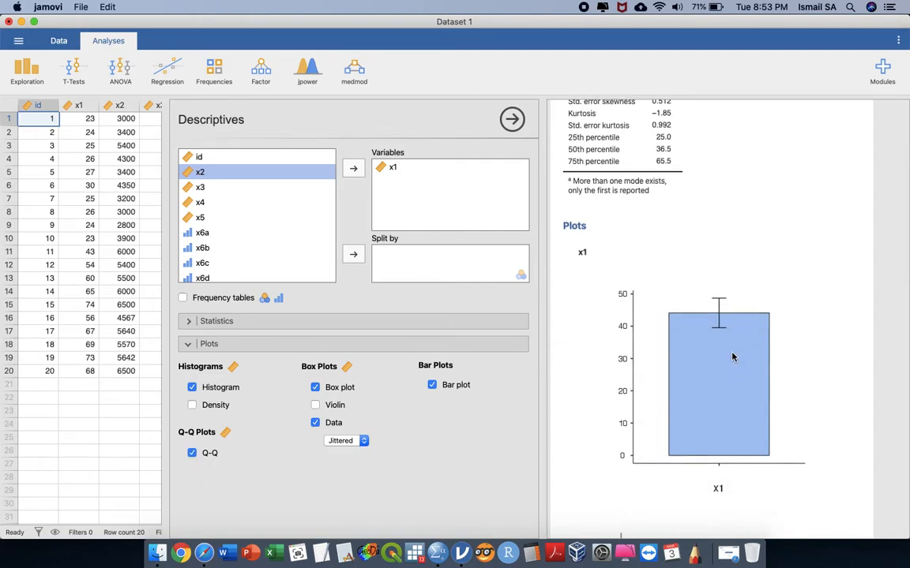
scroll(731, 355, "down", 15)
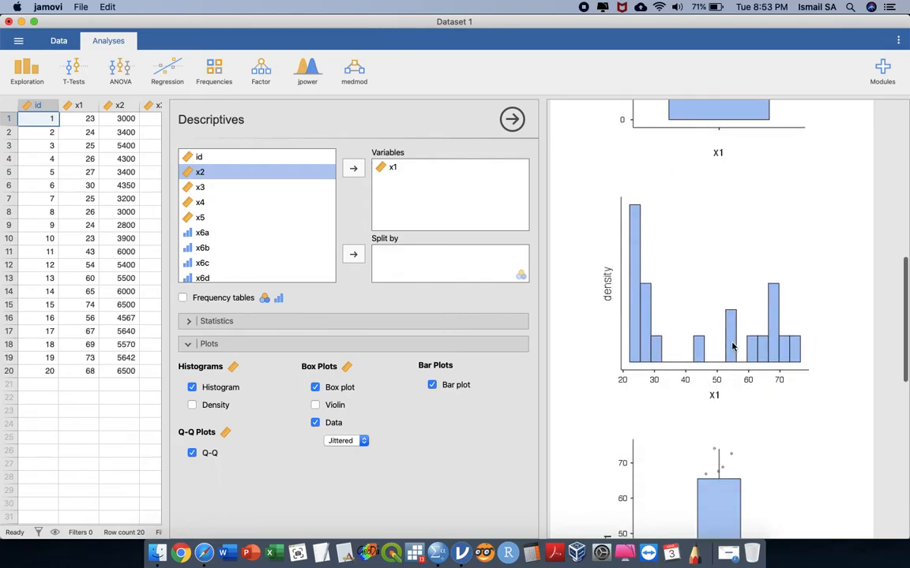
scroll(732, 348, "up", 6)
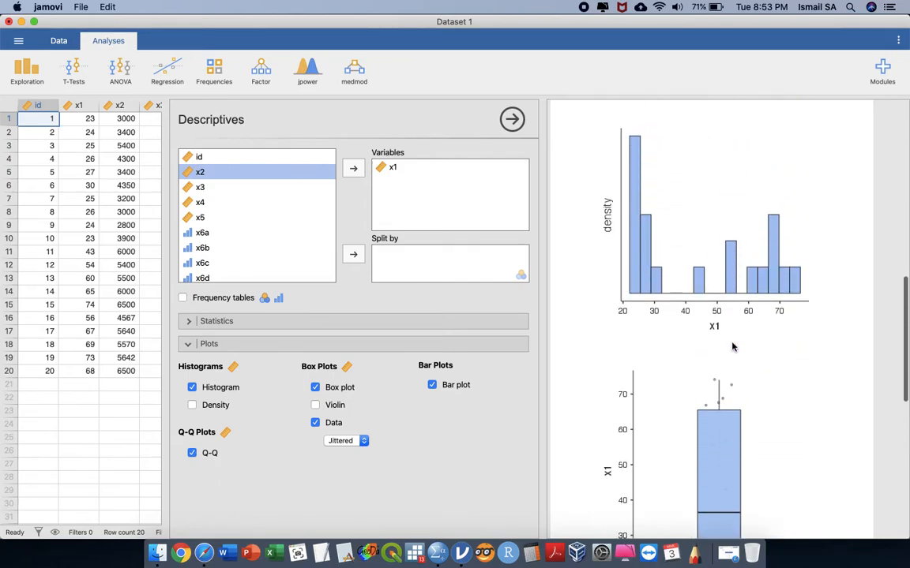
key("ctrl+Down")
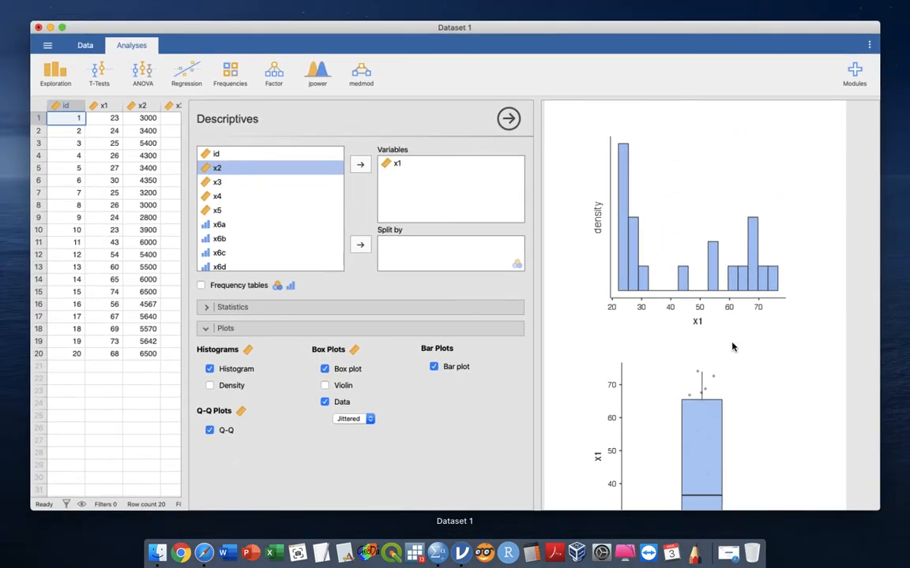
left_click(732, 347)
scroll(710, 260, "up", 10)
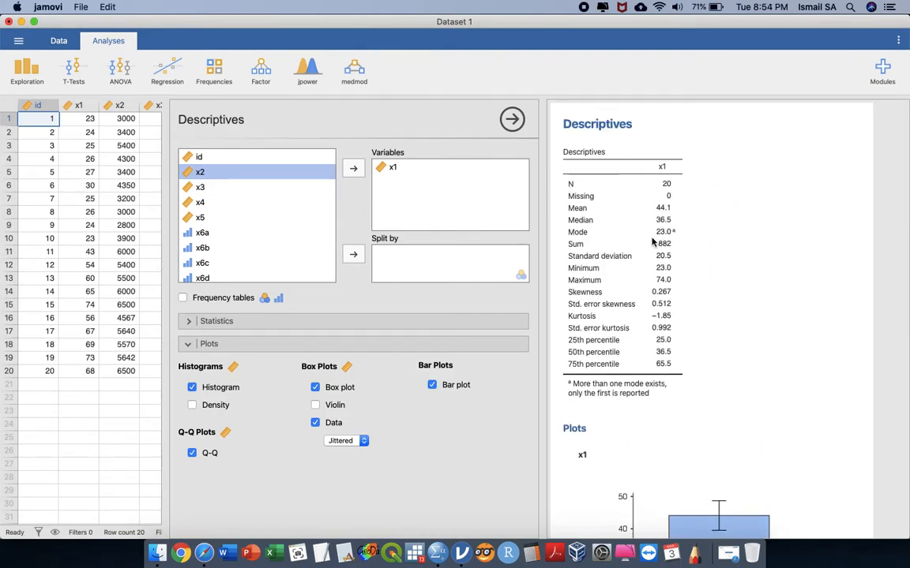
Step: Open a blank Word document, and copy the Descriptives table of x1 from the jamovi results
left_click(227, 556)
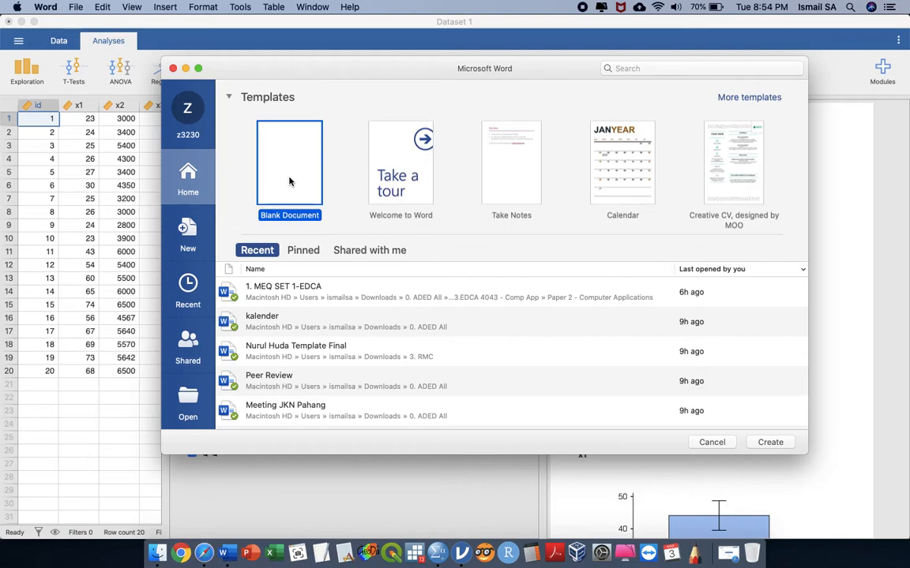
left_click(844, 290)
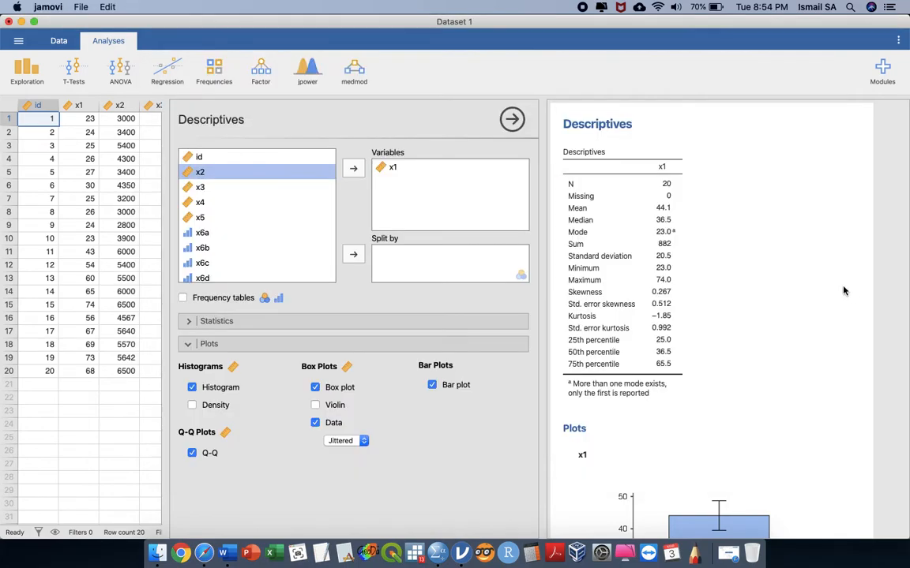
right_click(633, 242)
left_click(678, 238)
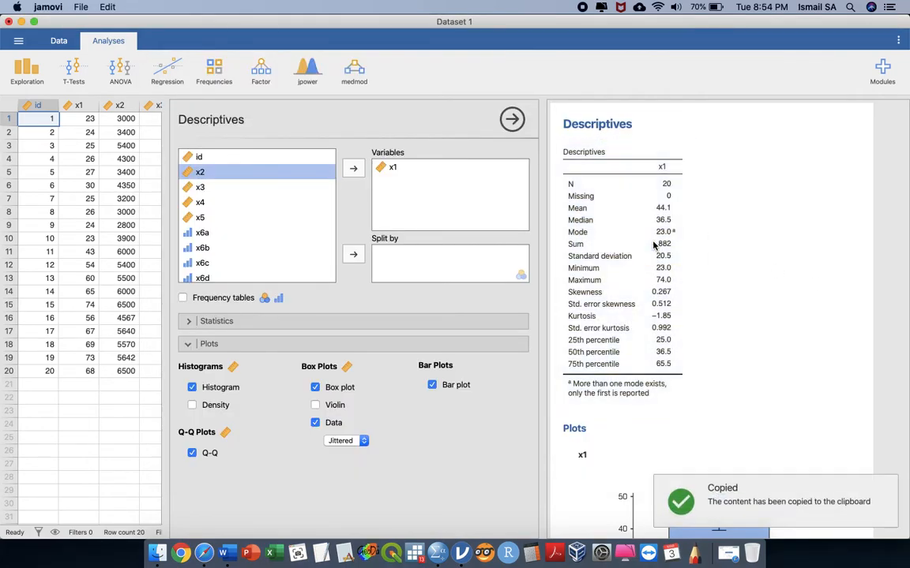
Step: Paste the copied Descriptives table into the blank Word document and hide the formatting marks
key("ctrl+Up")
left_click(712, 197)
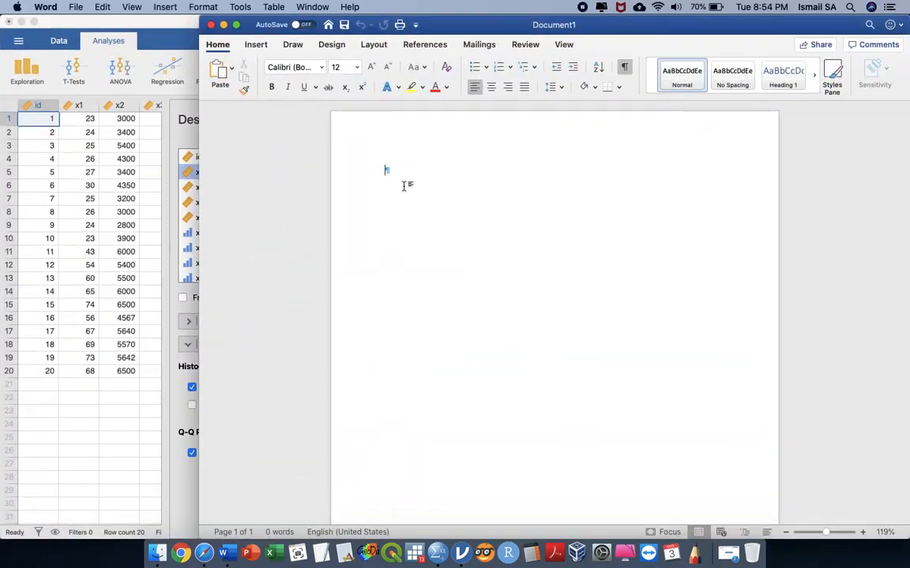
right_click(406, 180)
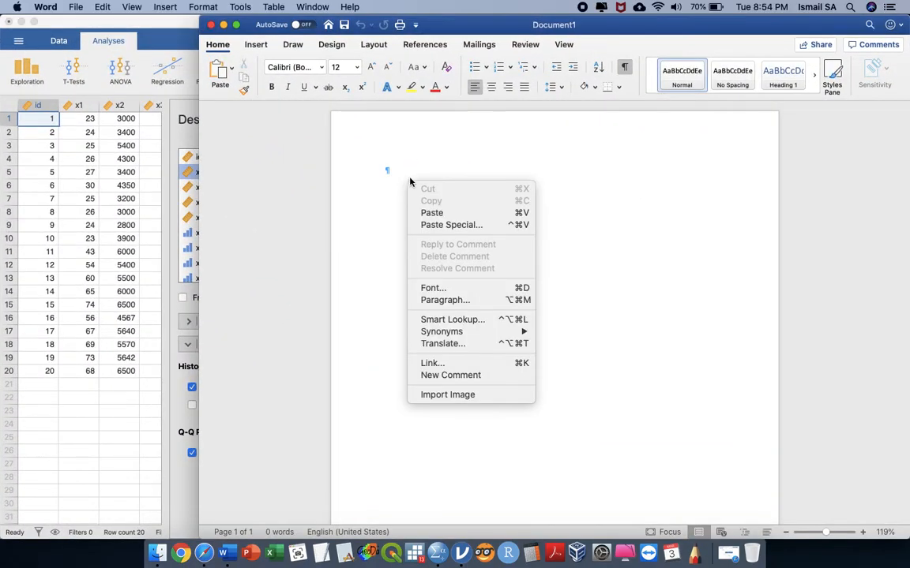
left_click(452, 213)
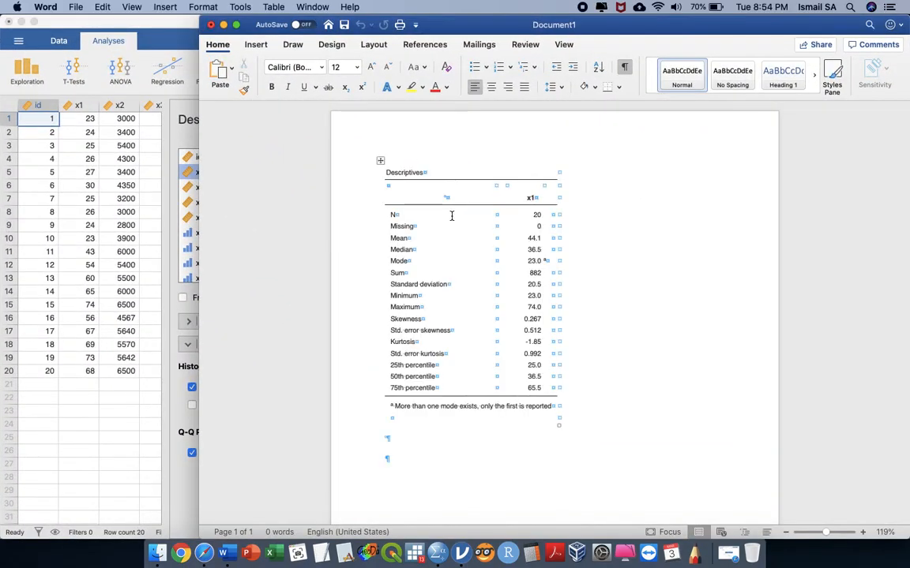
left_click(623, 66)
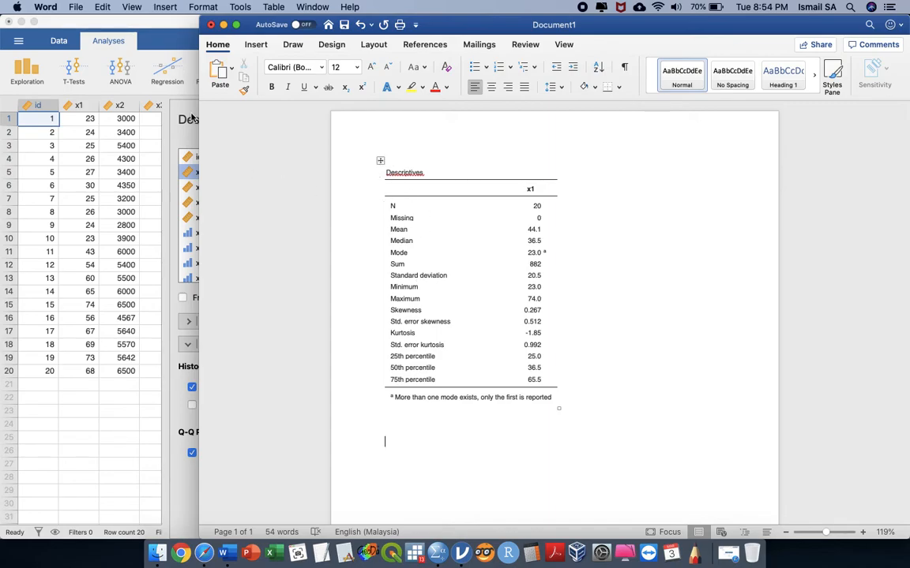
Step: Switch back to jamovi and close the Descriptives options to show the full data sheet
left_click(164, 119)
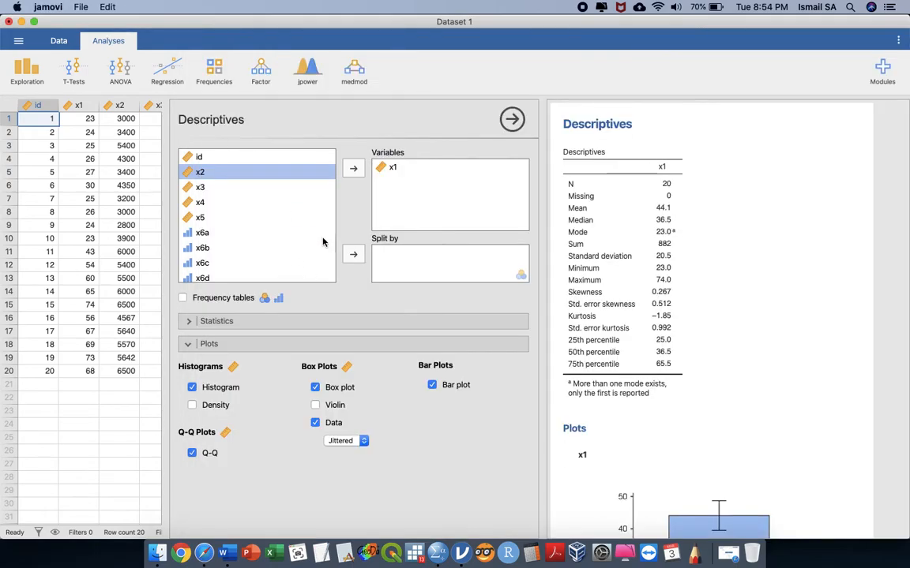
scroll(459, 349, "down", 1)
scroll(460, 350, "up", 1)
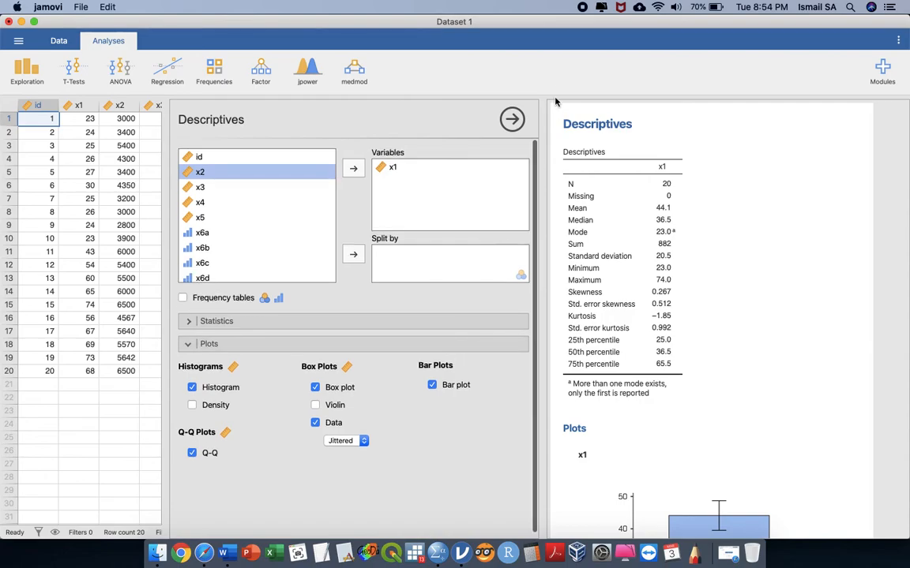
left_click(512, 119)
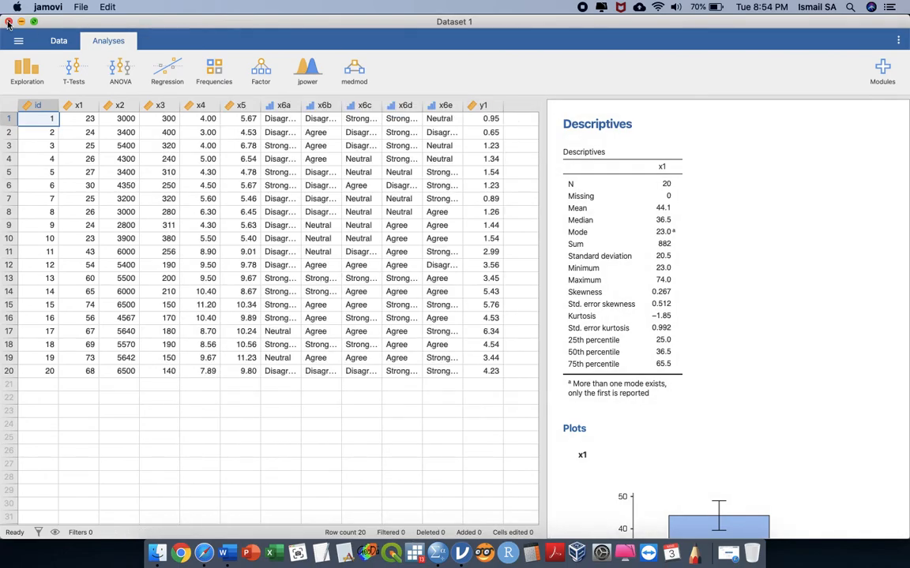
Step: Start a Scatterplot analysis from the exploration analyses
left_click(26, 73)
left_click(45, 146)
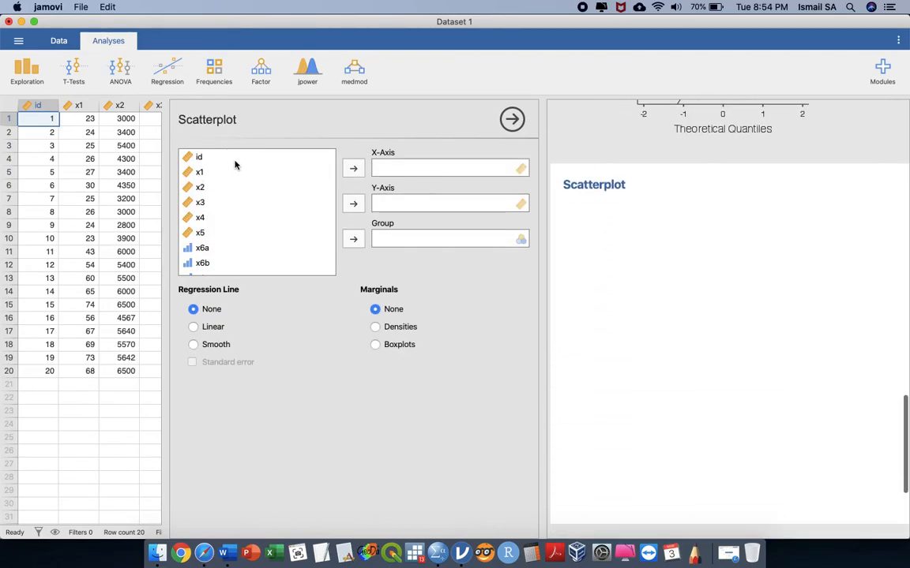
scroll(670, 211, "up", 5)
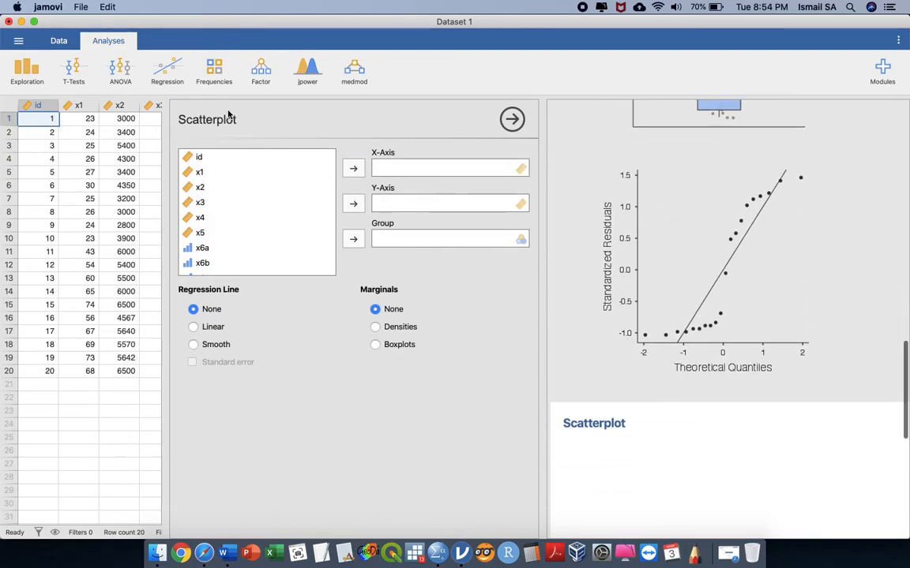
Step: Look over the available exploration analyses and the installed modules, and close the Scatterplot options
left_click(39, 74)
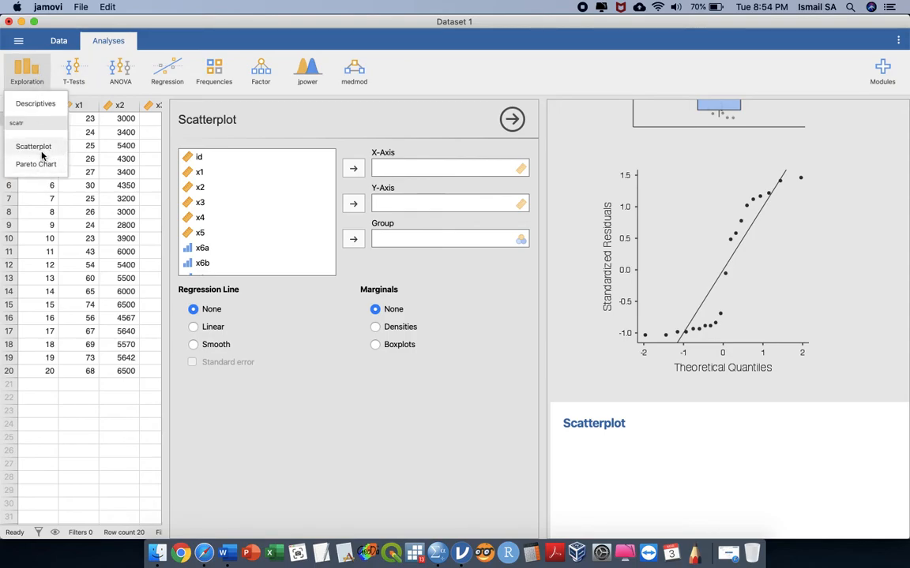
left_click(886, 71)
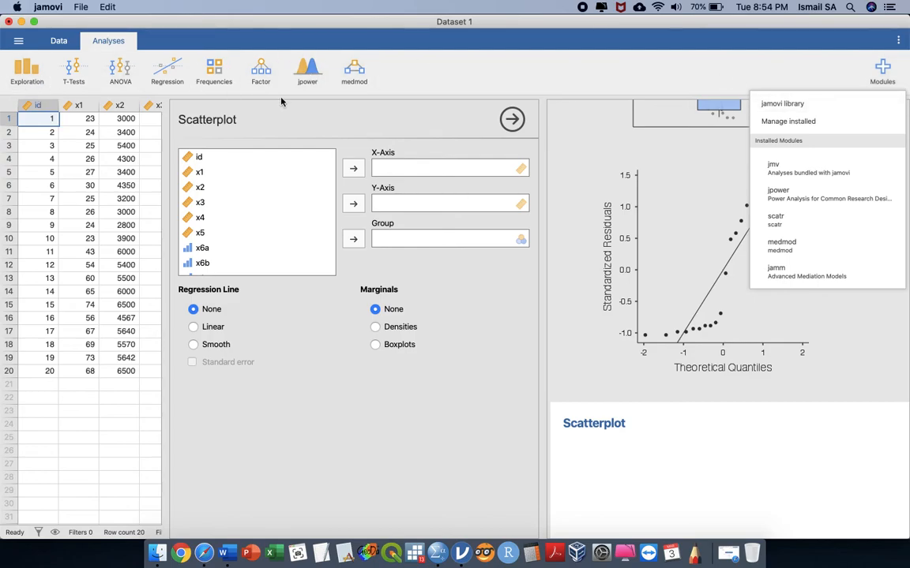
left_click(438, 72)
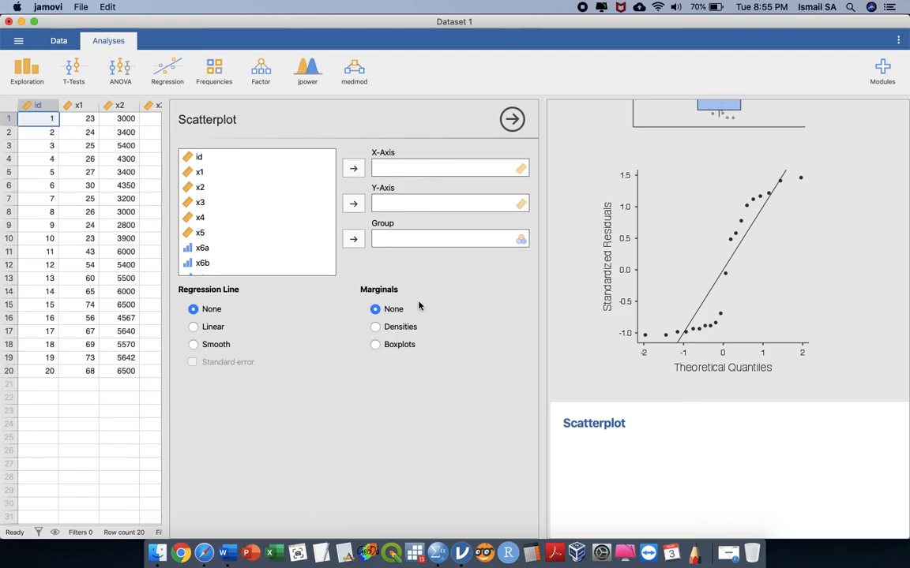
left_click(512, 119)
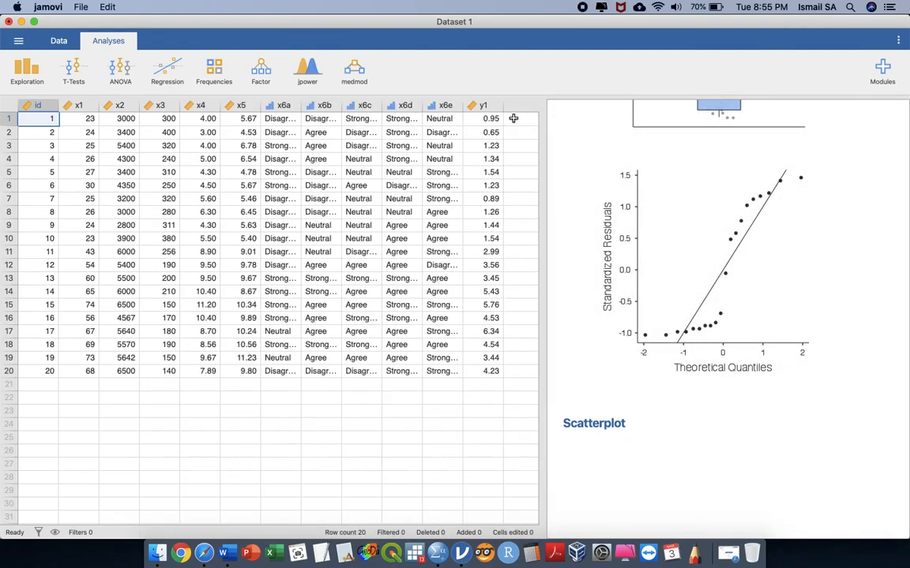